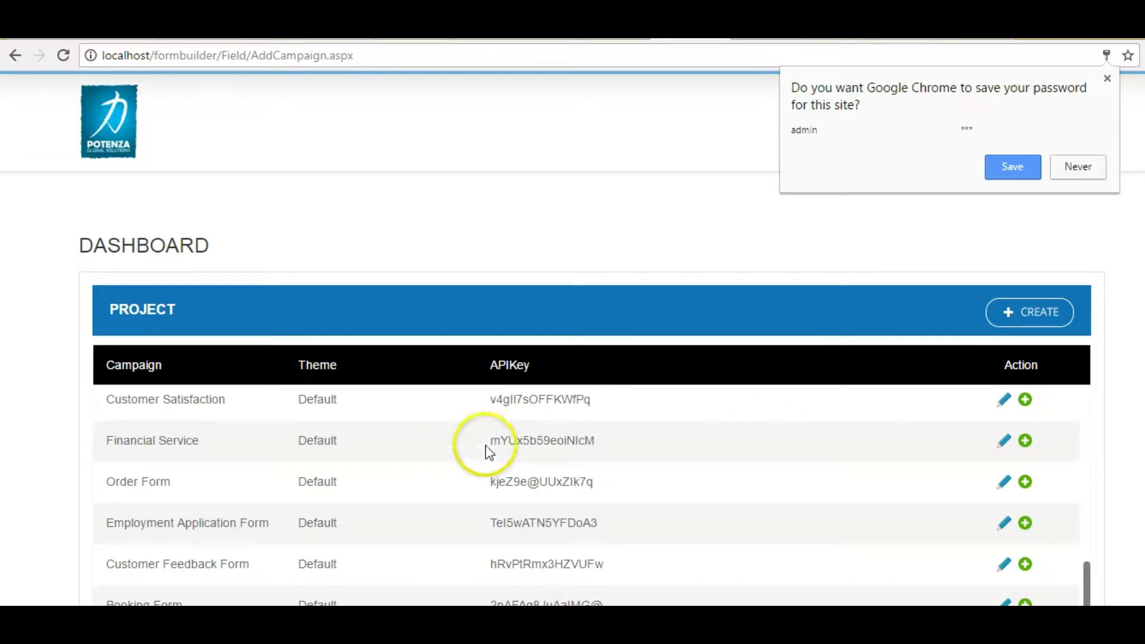
Create a new project named "Feedback Forms 2" from the dashboard
scroll(486, 448, "down", 1)
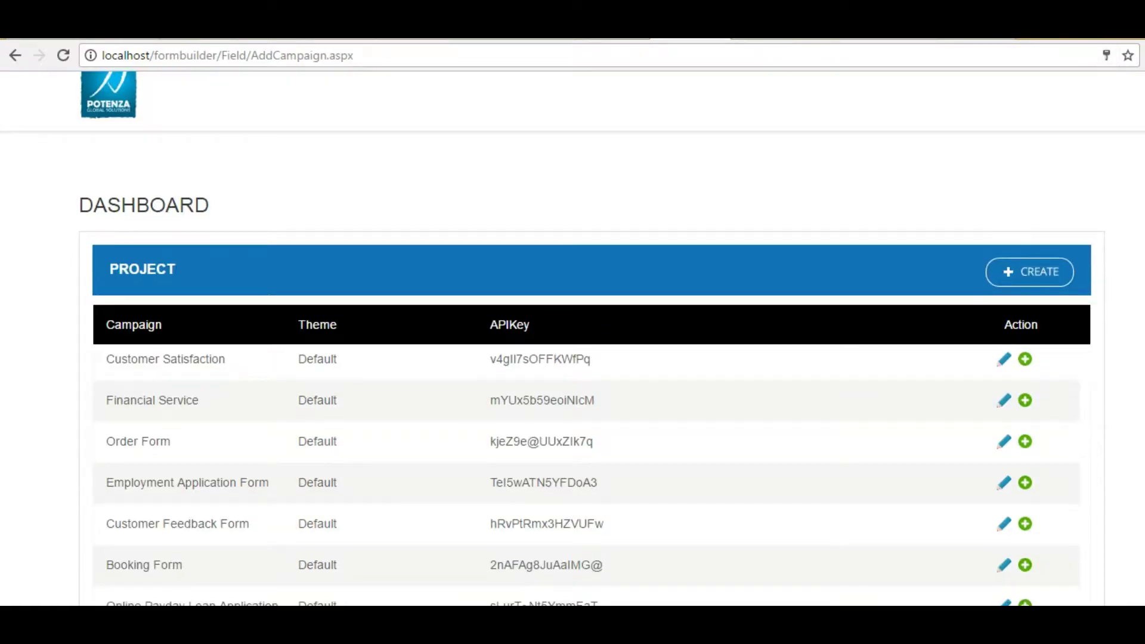
scroll(1117, 544, "down", 2)
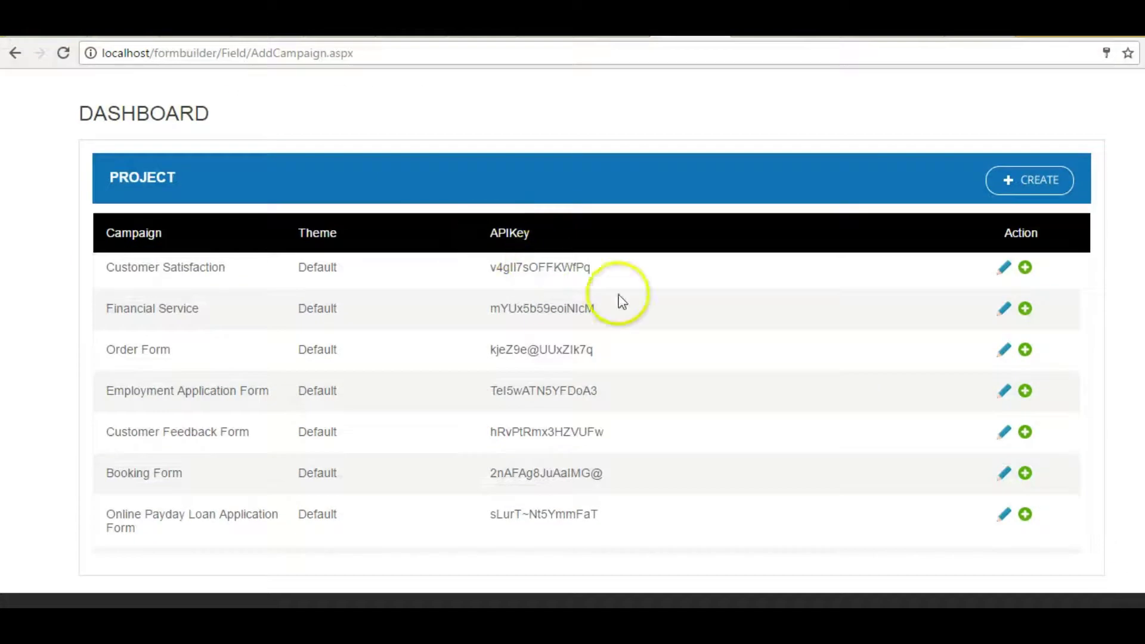
scroll(707, 296, "up", 10)
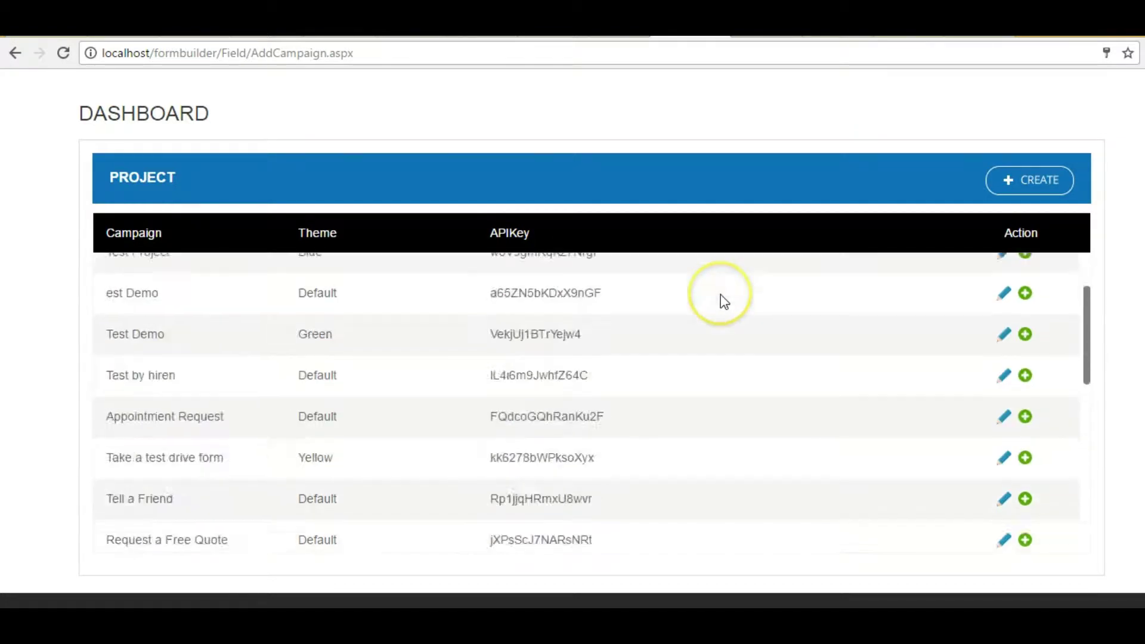
left_click(1032, 184)
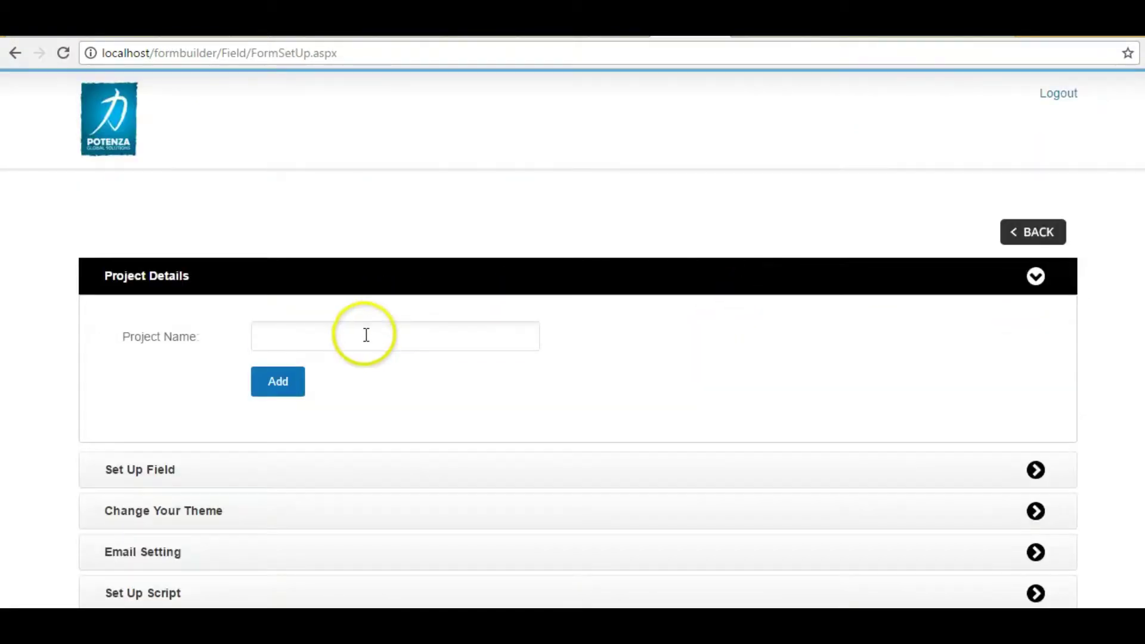
left_click(370, 336)
type("Fe")
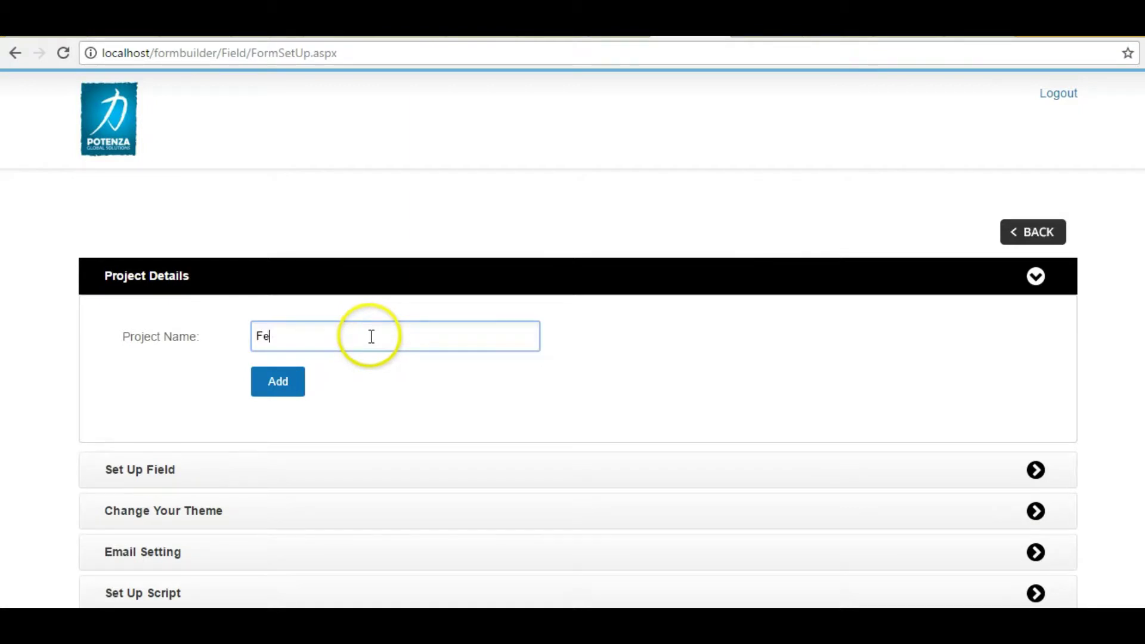
type("ed")
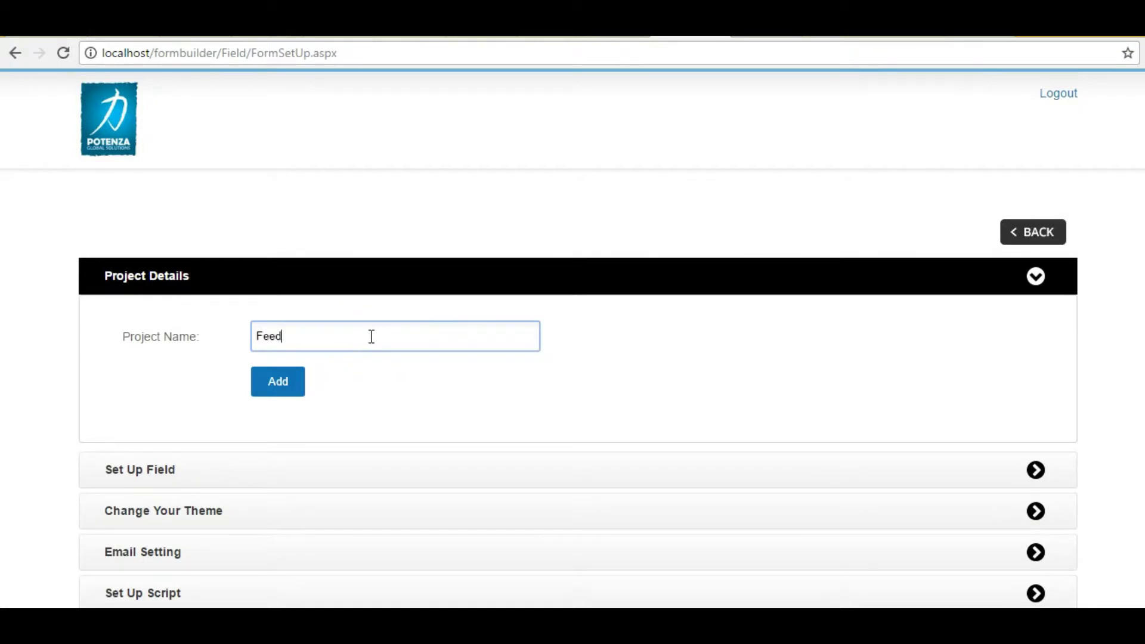
type("back Forms 2")
left_click(279, 386)
Start a new field for the project and assign it to the section "Please fill the form below"
scroll(278, 387, "down", 4)
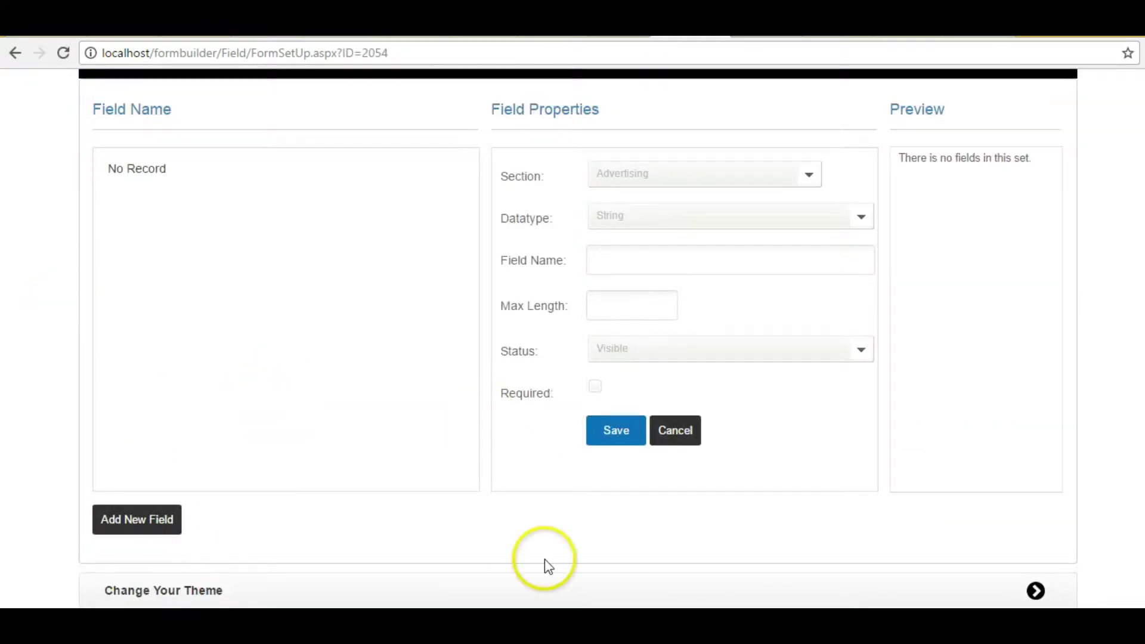
mouse_move(512, 624)
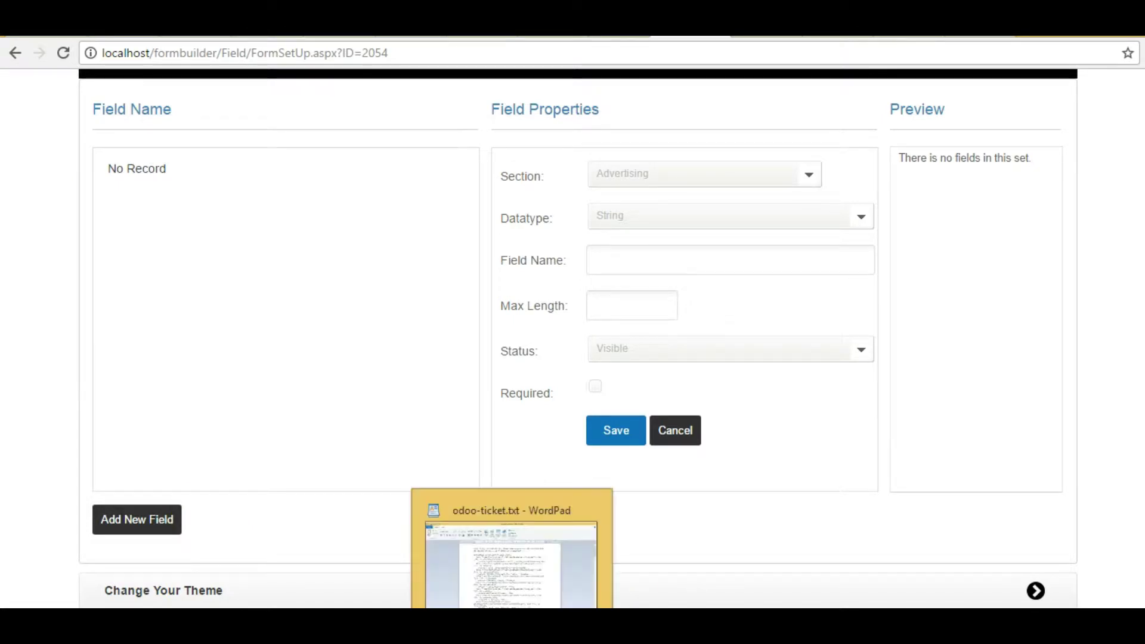
left_click(127, 534)
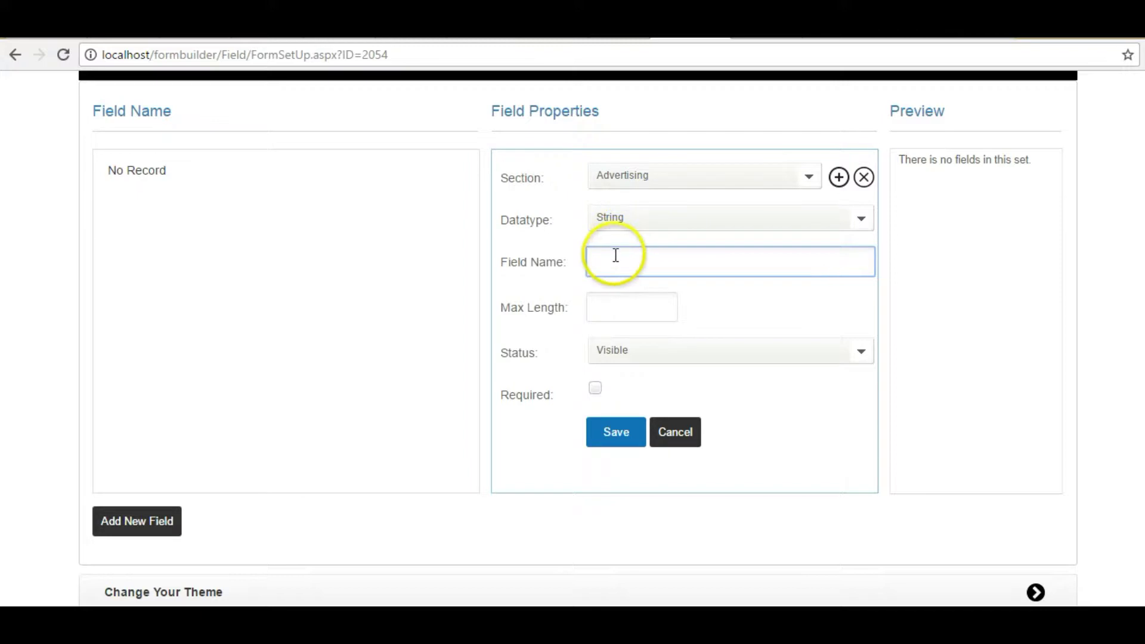
left_click(685, 184)
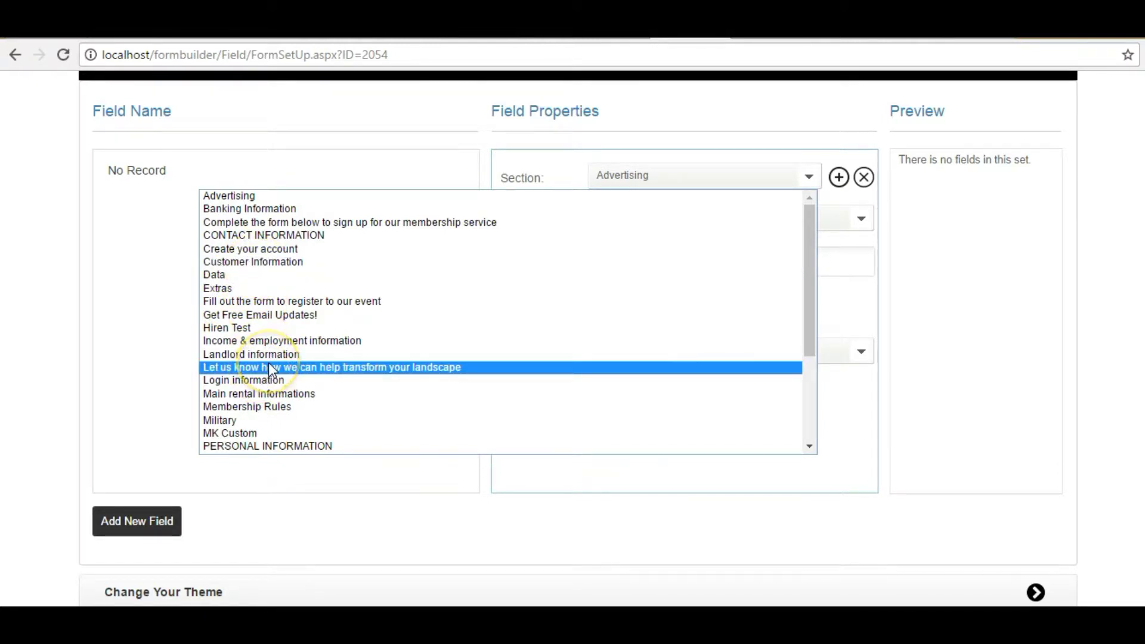
scroll(269, 364, "down", 5)
scroll(269, 369, "up", 4)
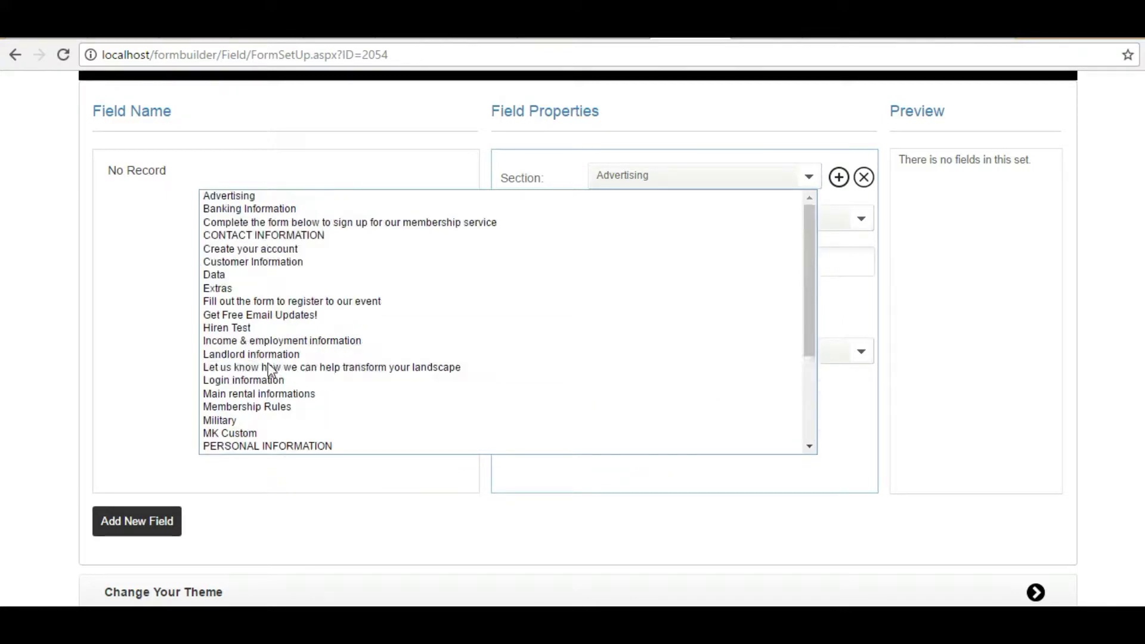
scroll(269, 370, "down", 4)
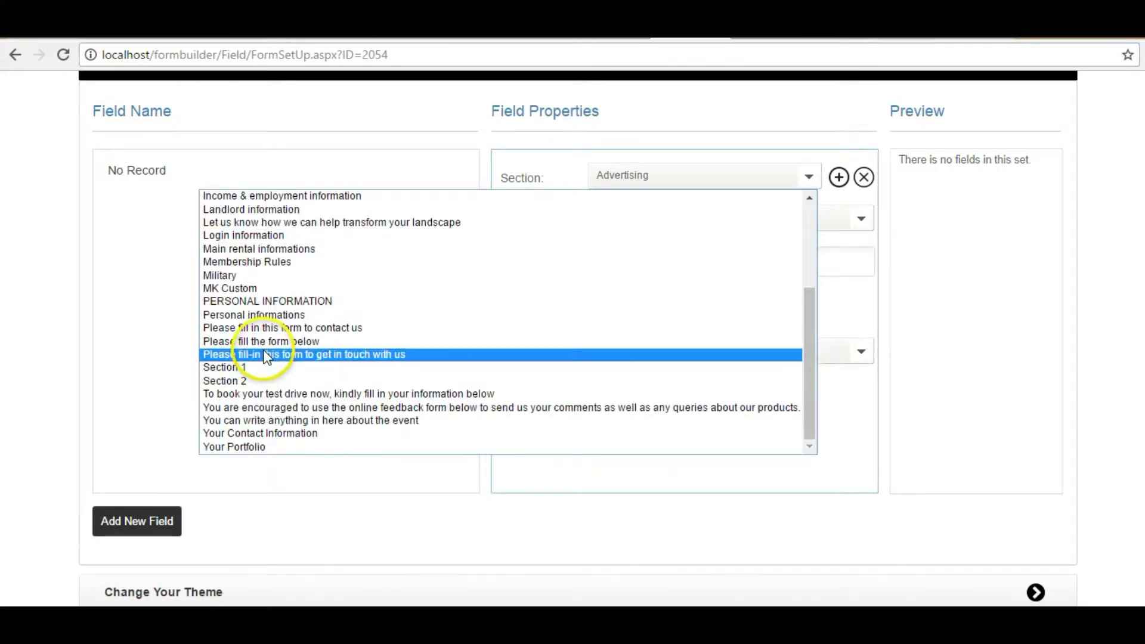
left_click(263, 342)
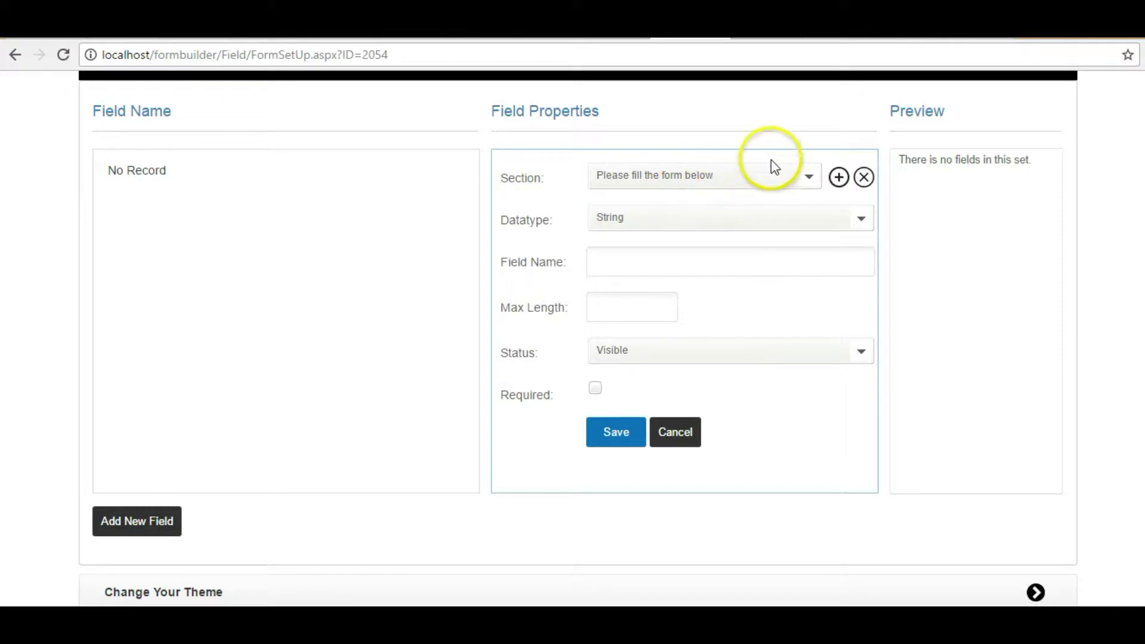
Define the field as a required String named "First Name" with a maximum length of 20, and save it
left_click(614, 208)
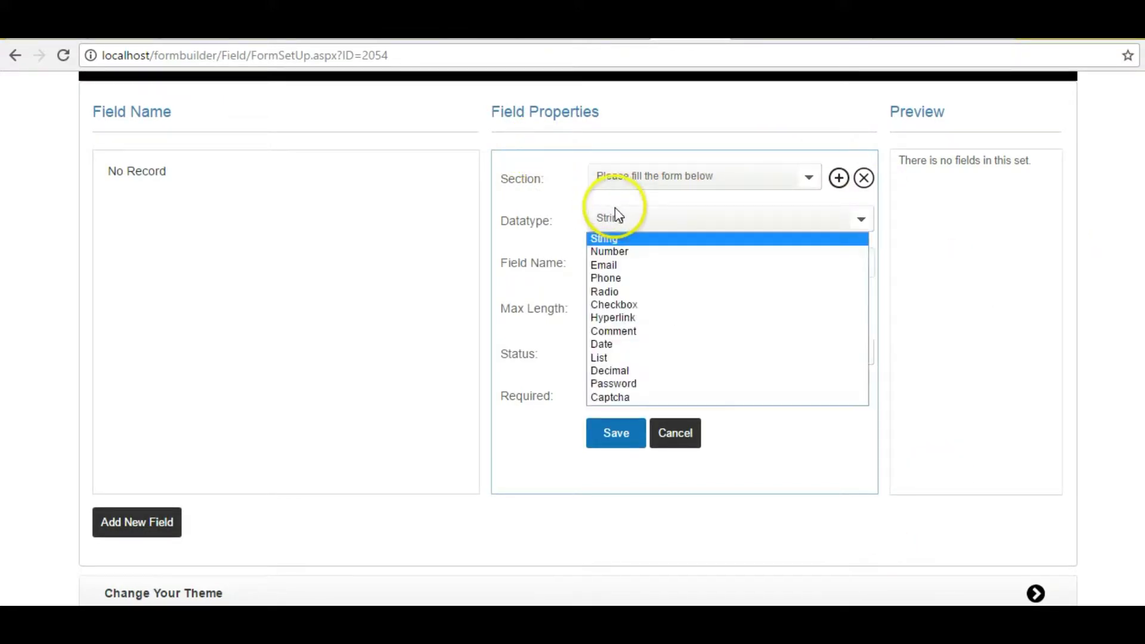
left_click(605, 238)
left_click(615, 260)
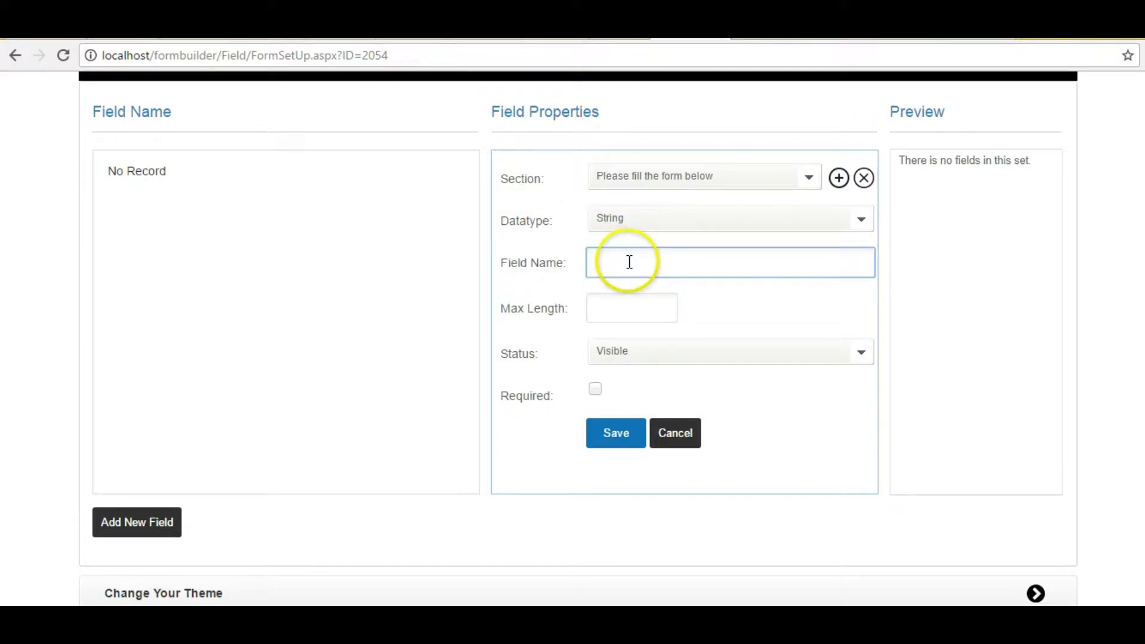
type("First")
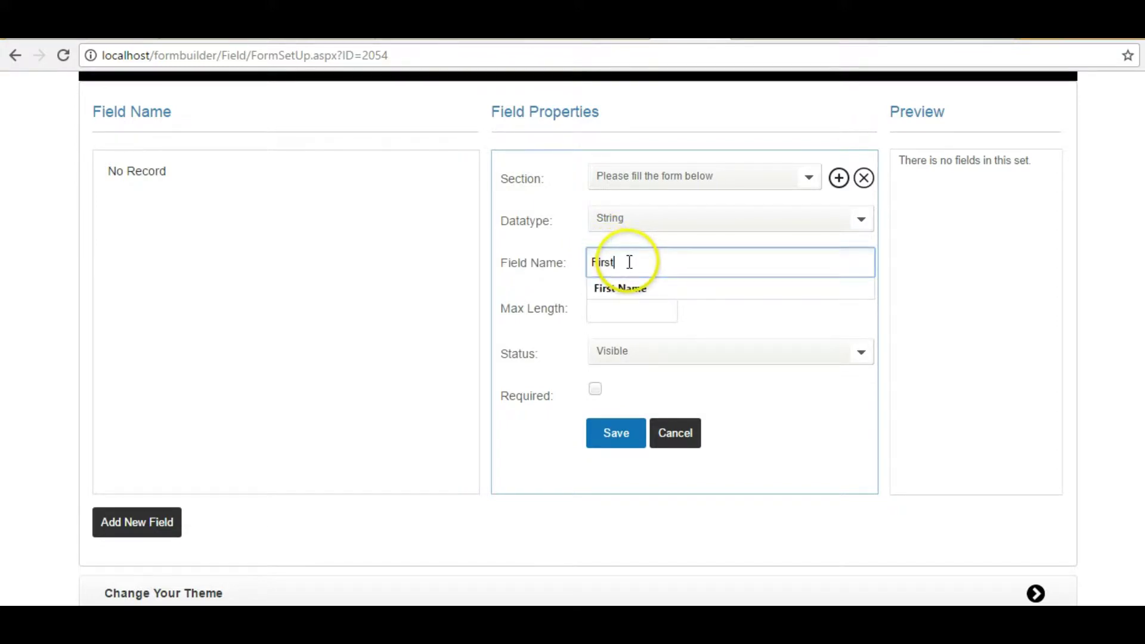
key("Down")
key("Tab")
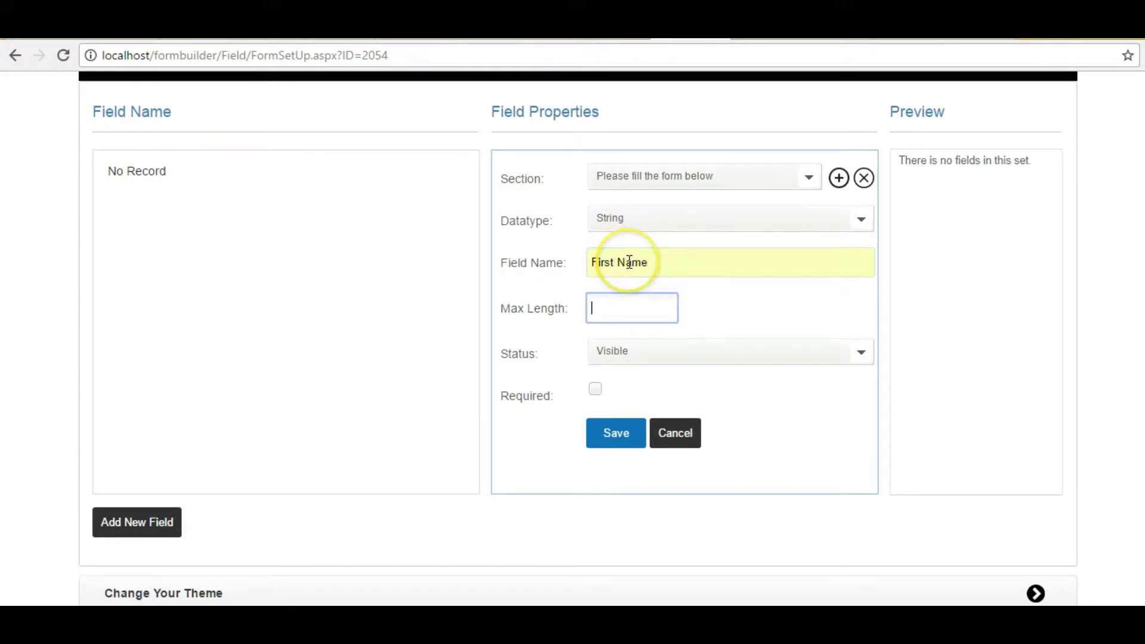
type("20")
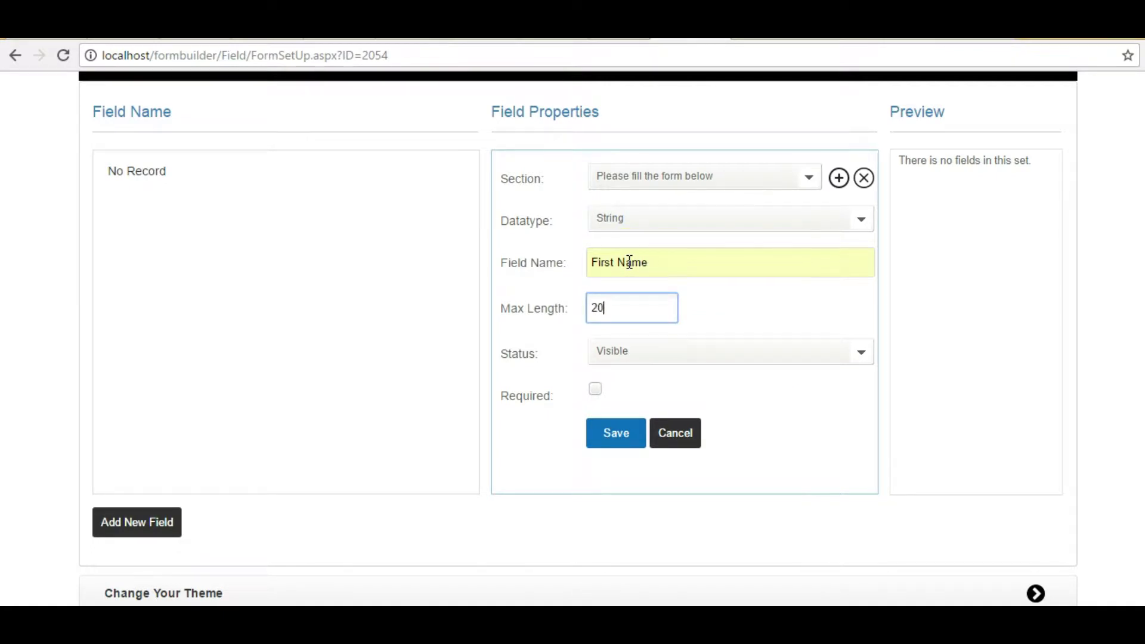
key("Tab")
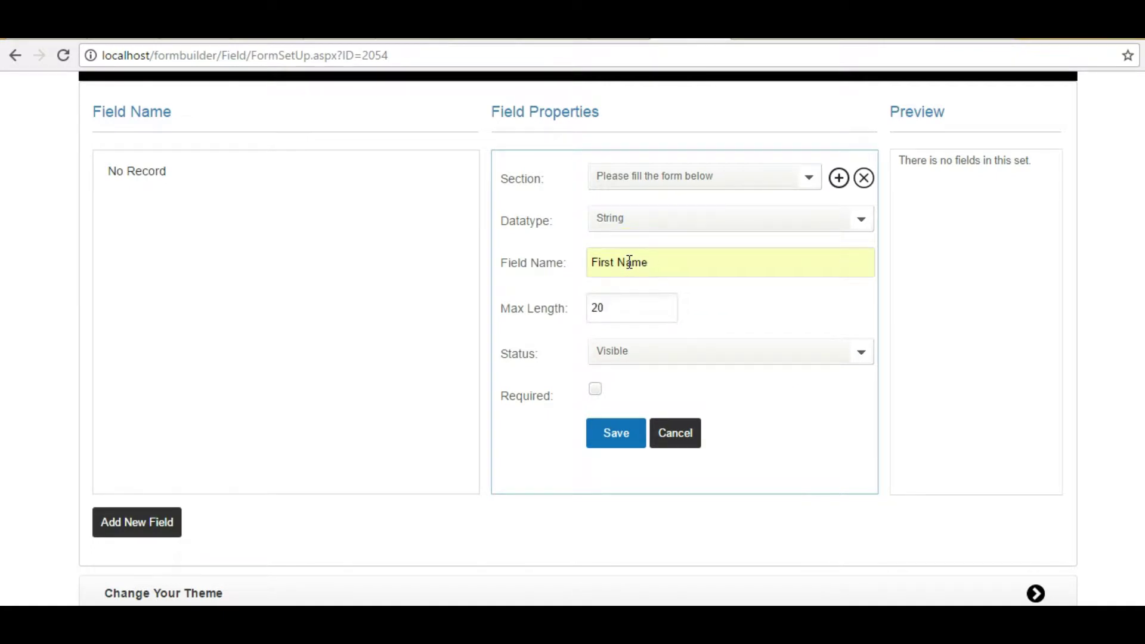
left_click(595, 389)
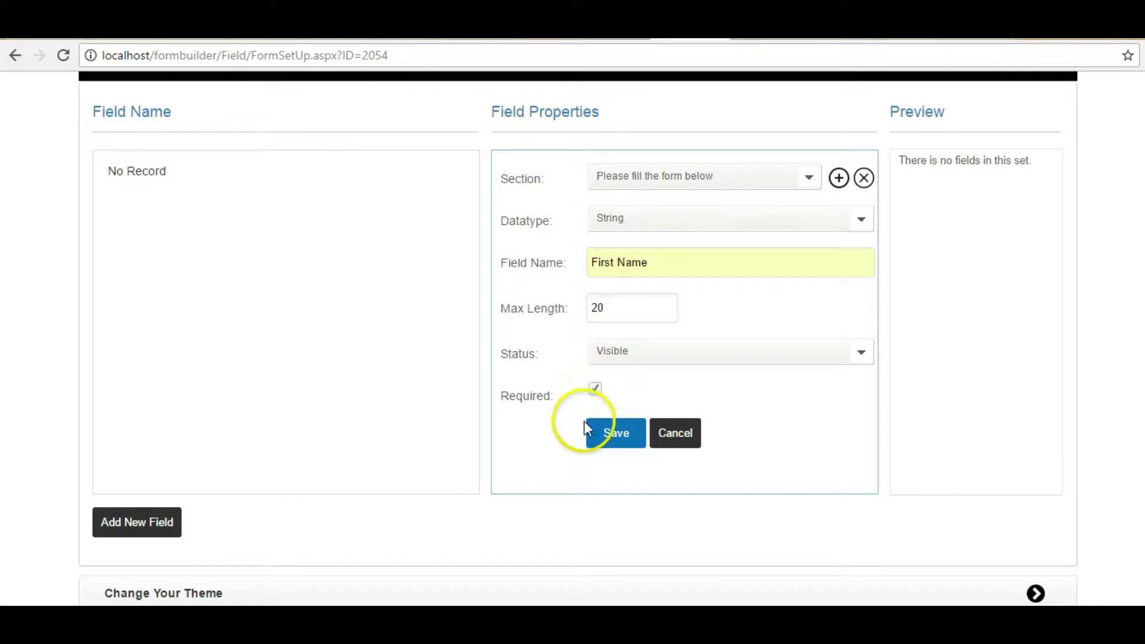
left_click(620, 449)
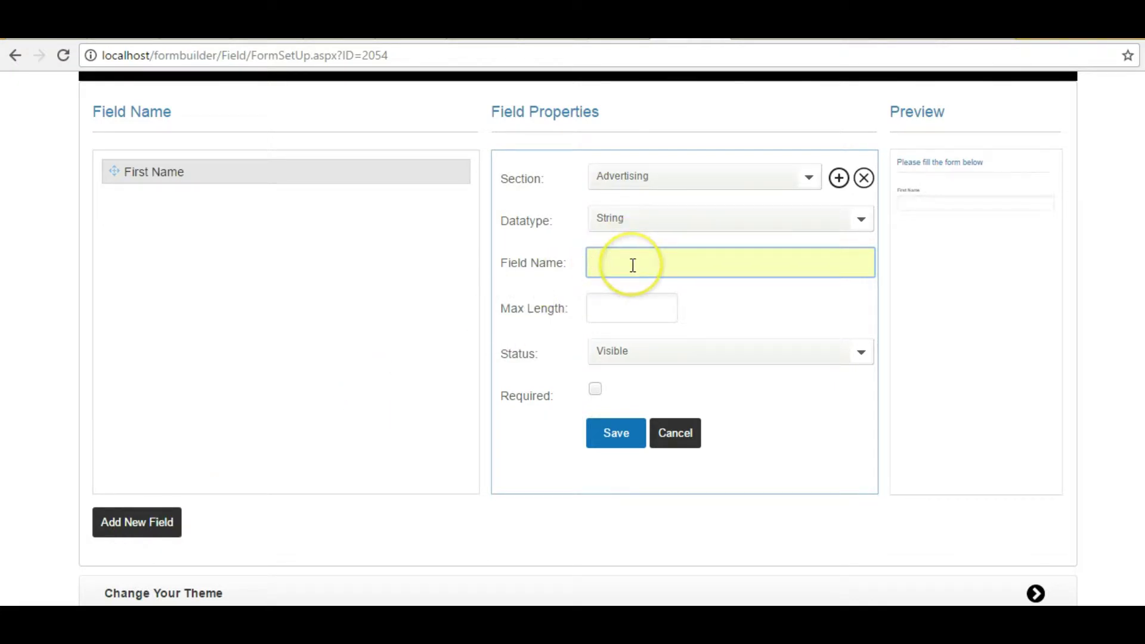
Add a required String field named "Last Name" with a maximum length of 20 and save it
type("L")
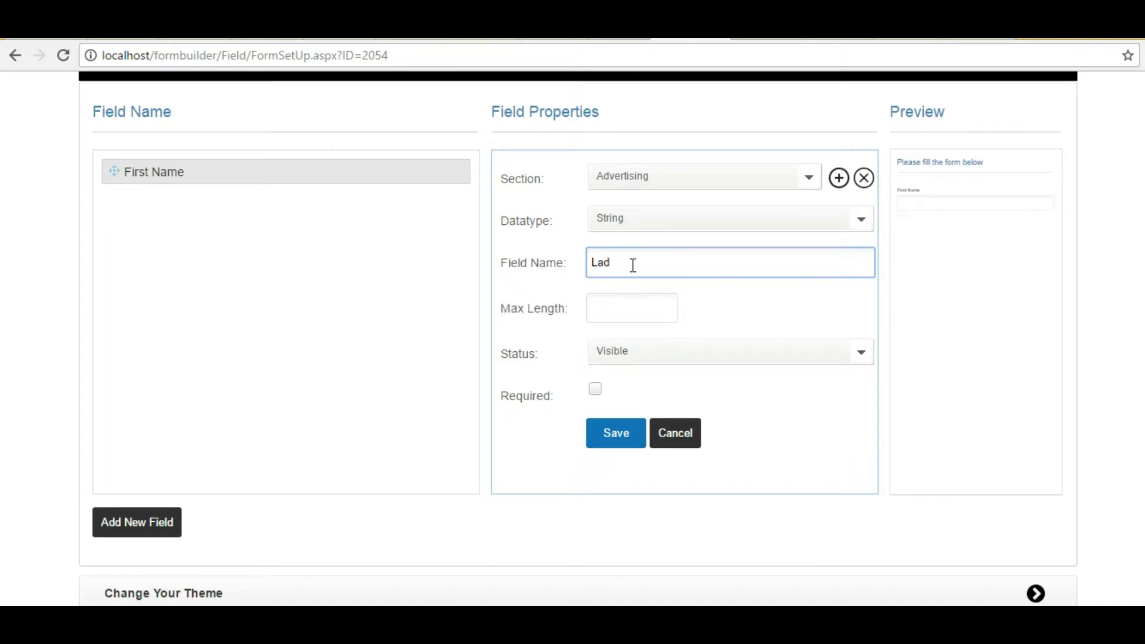
type("ast Name")
key("Tab")
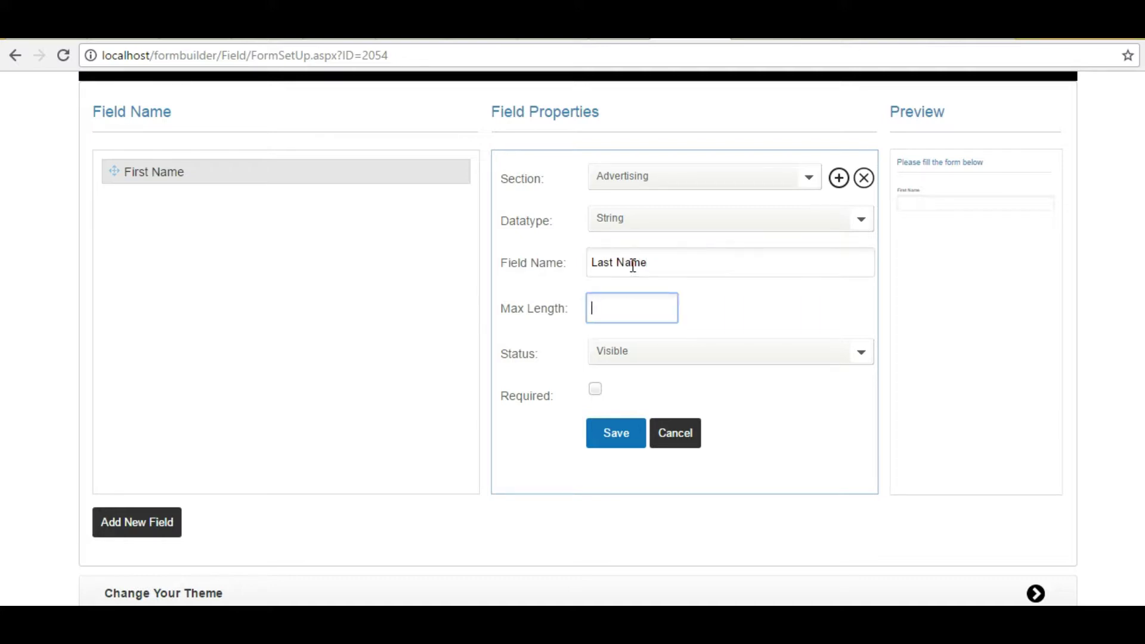
type("20")
key("Tab")
left_click(596, 390)
left_click(614, 438)
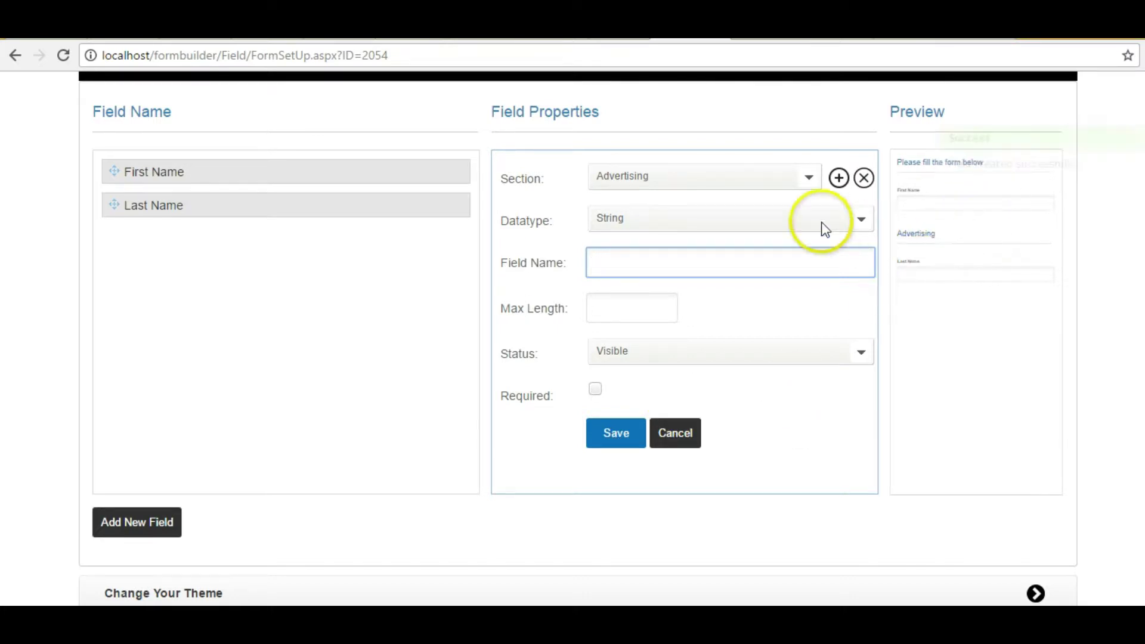
Reassign the Last Name field to the section "Please fill the form below" and save the change
left_click(410, 209)
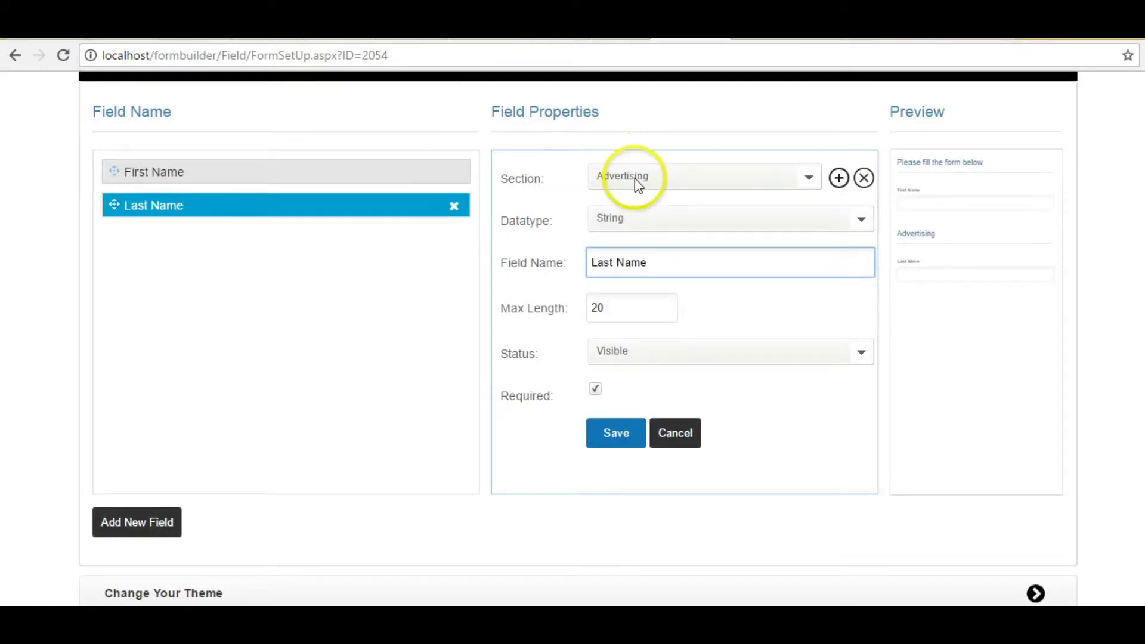
left_click(634, 178)
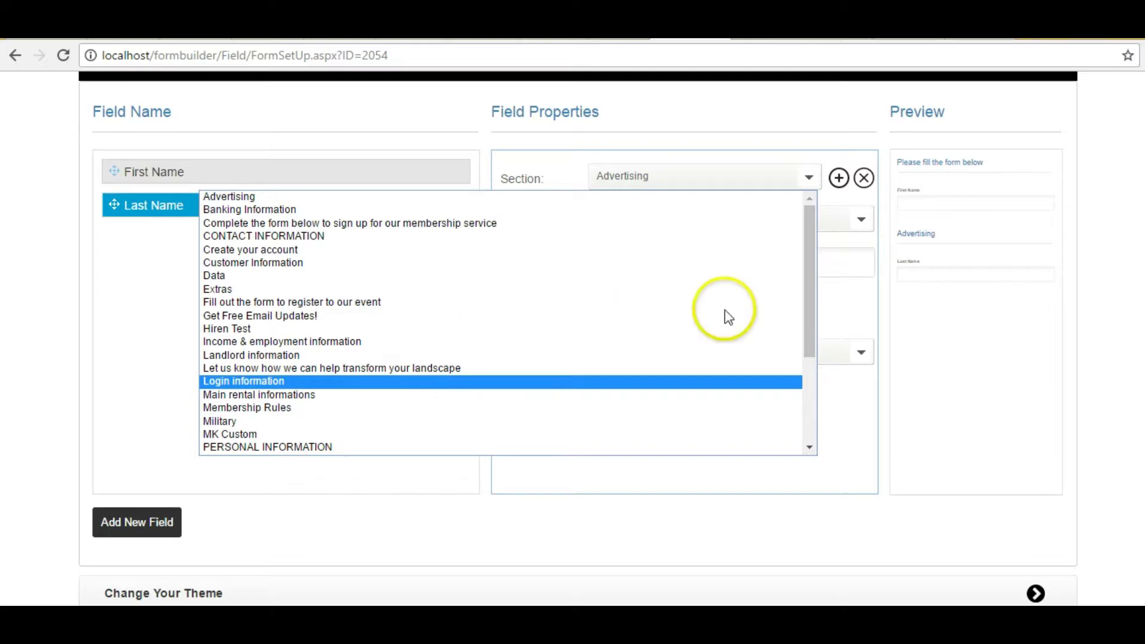
left_click_drag(809, 302, 808, 404)
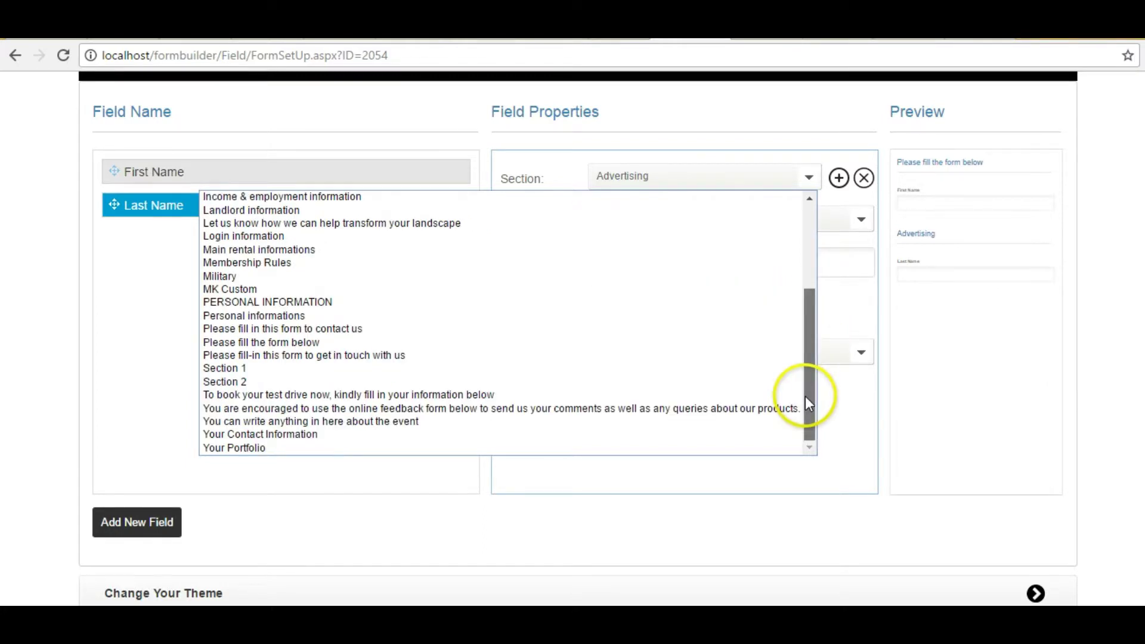
left_click(330, 344)
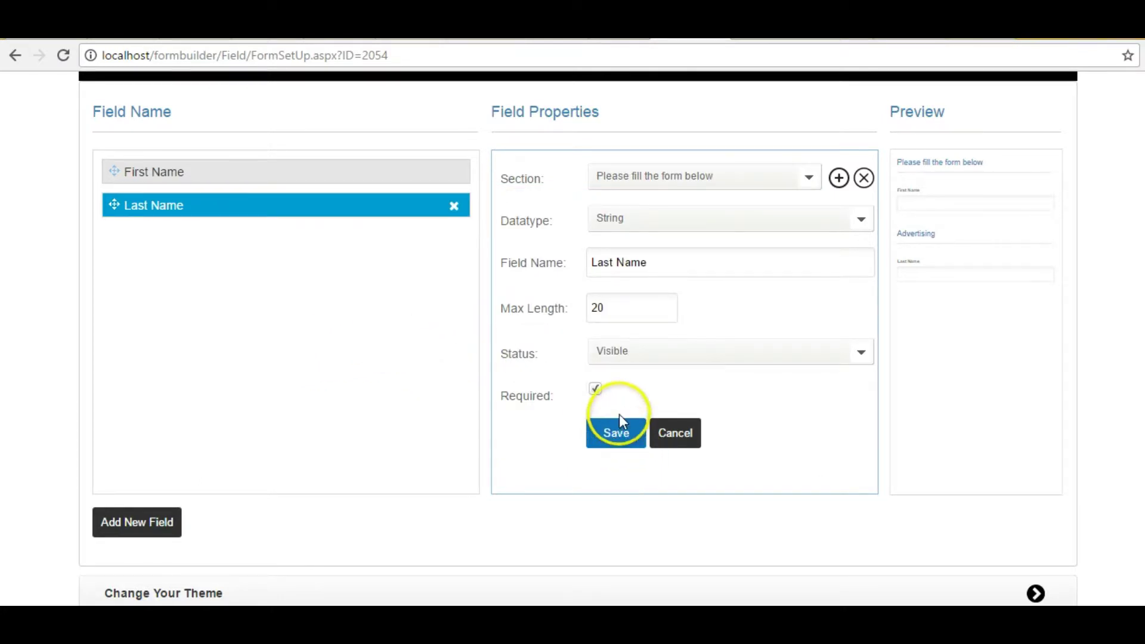
left_click(616, 443)
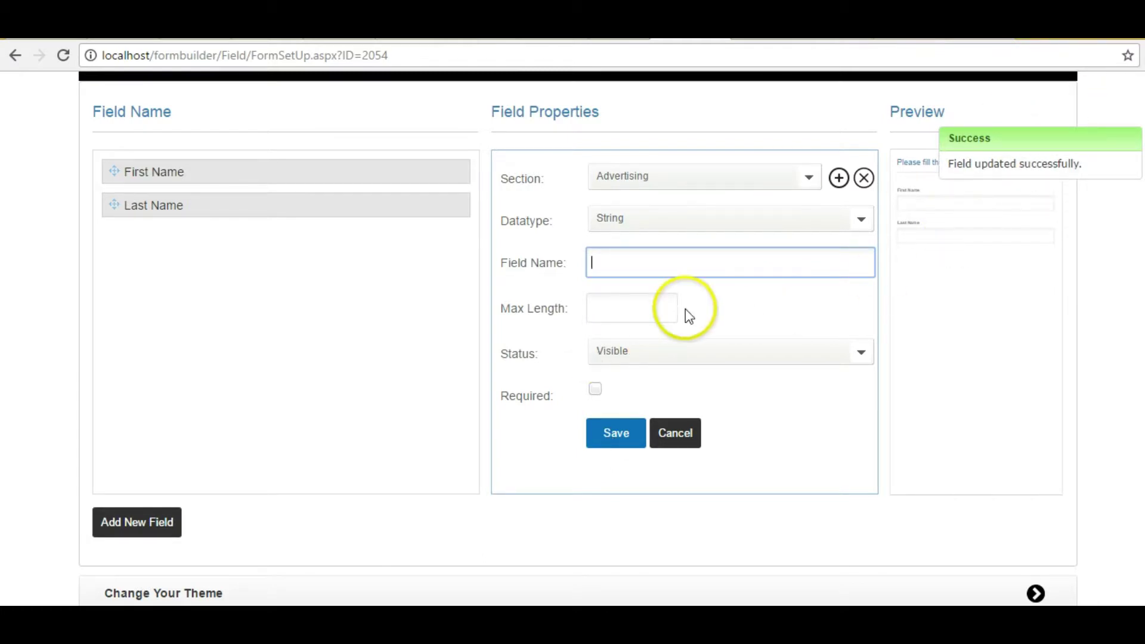
Start another new field and name it "Comment"
left_click(128, 526)
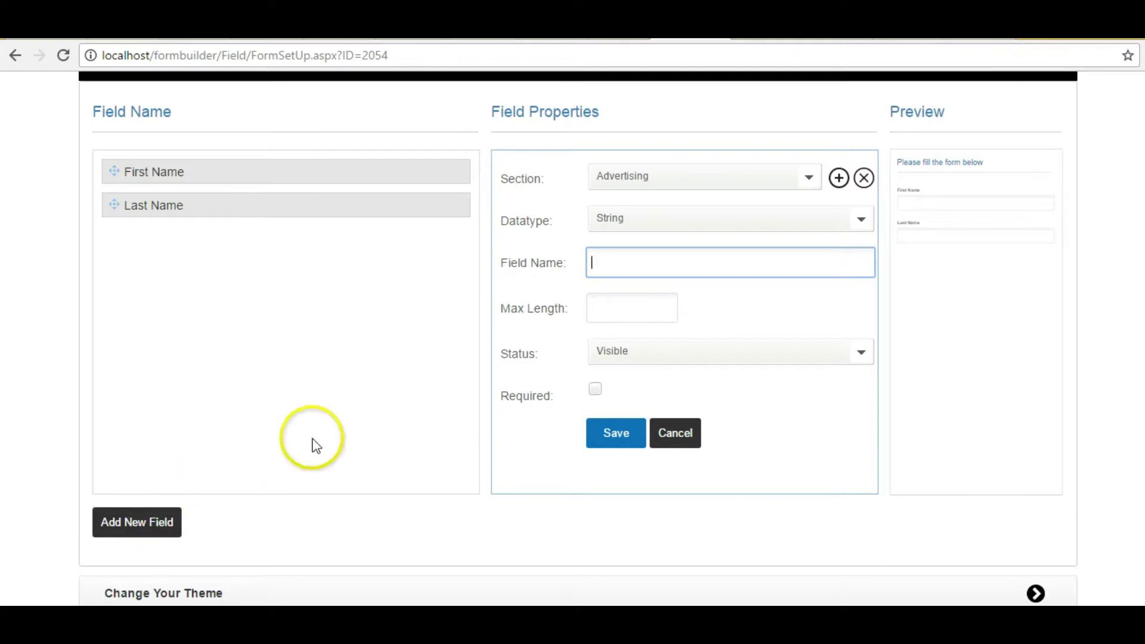
type("c")
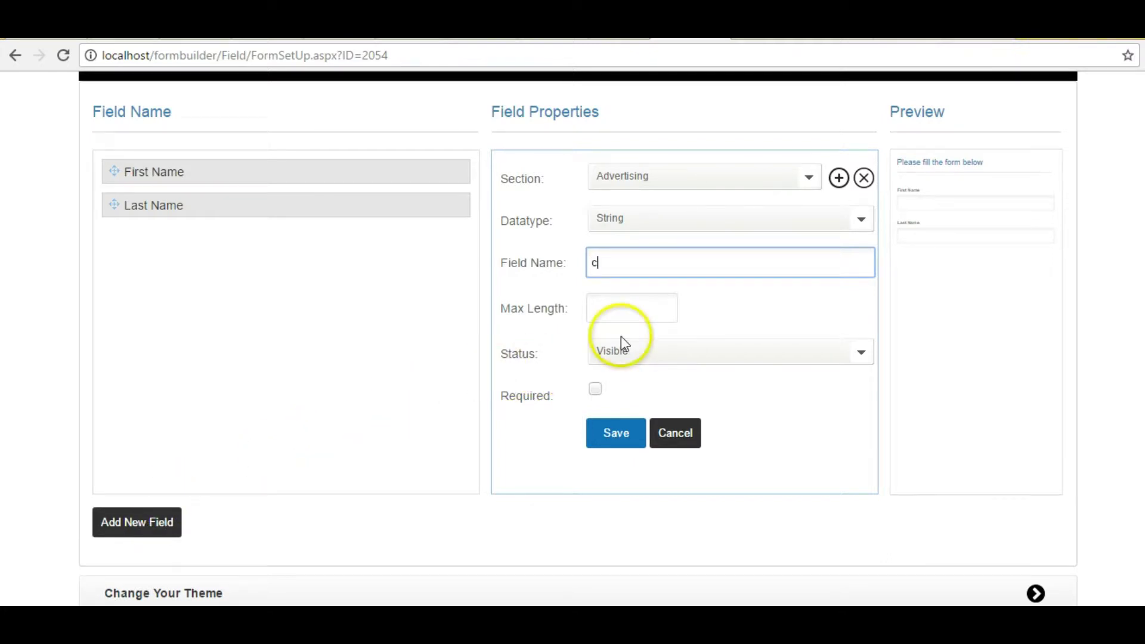
type("omment")
key("Left")
key("Left")
key("Left")
key("Left")
key("Left")
key("Left")
key("Left")
key("BackSpace")
type("C")
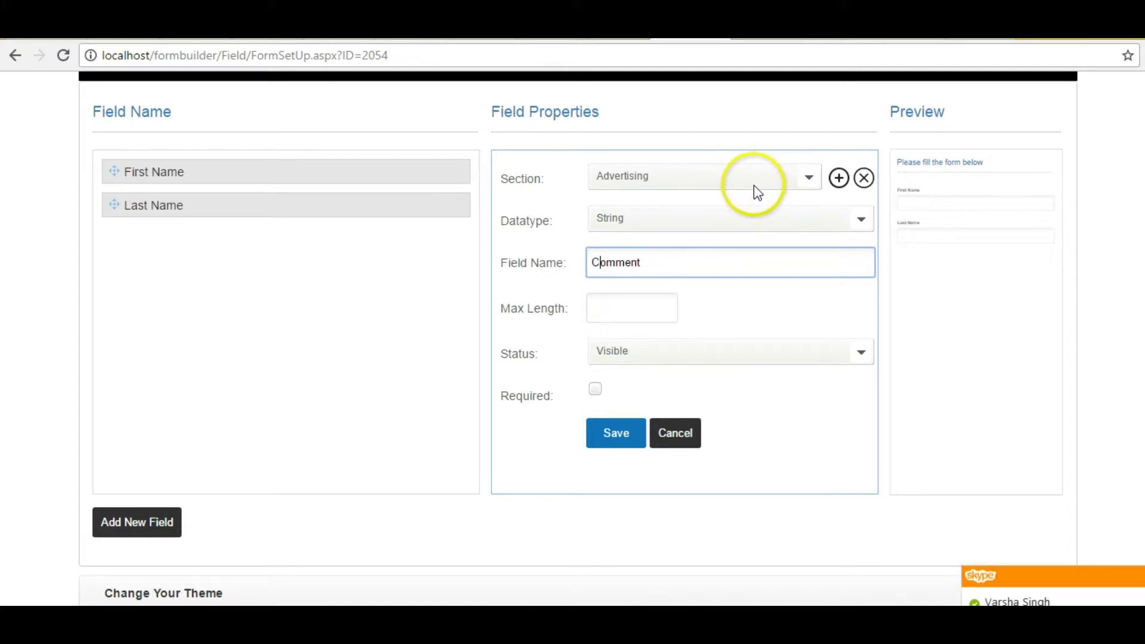
Set the Comment field's datatype to Comment with a maximum length of 250, make it required, and save it
left_click(756, 224)
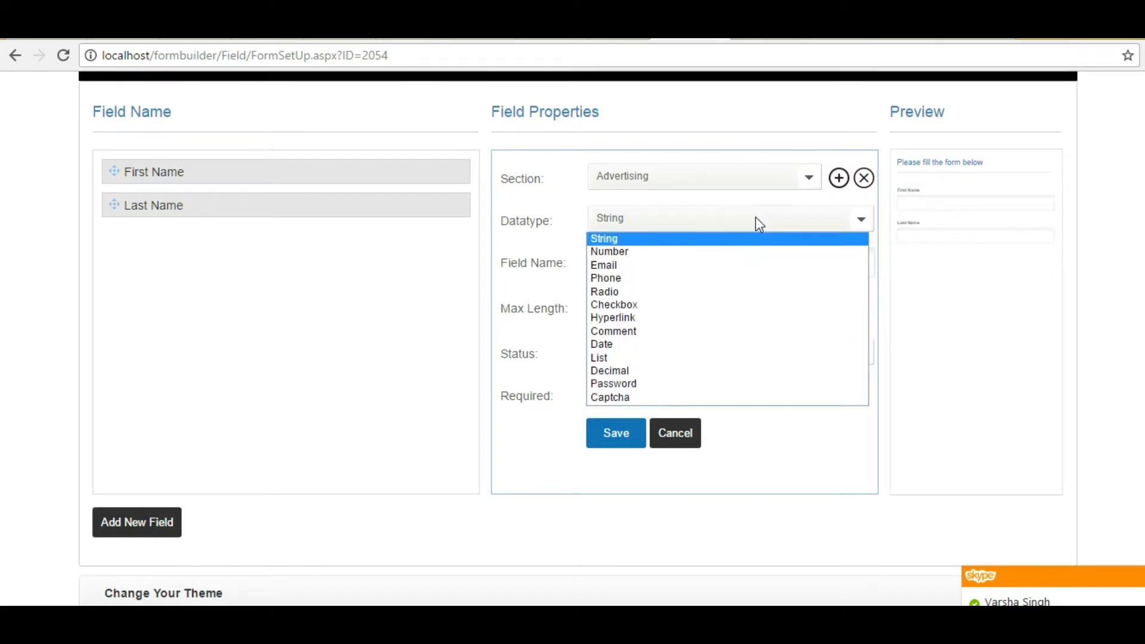
left_click(690, 339)
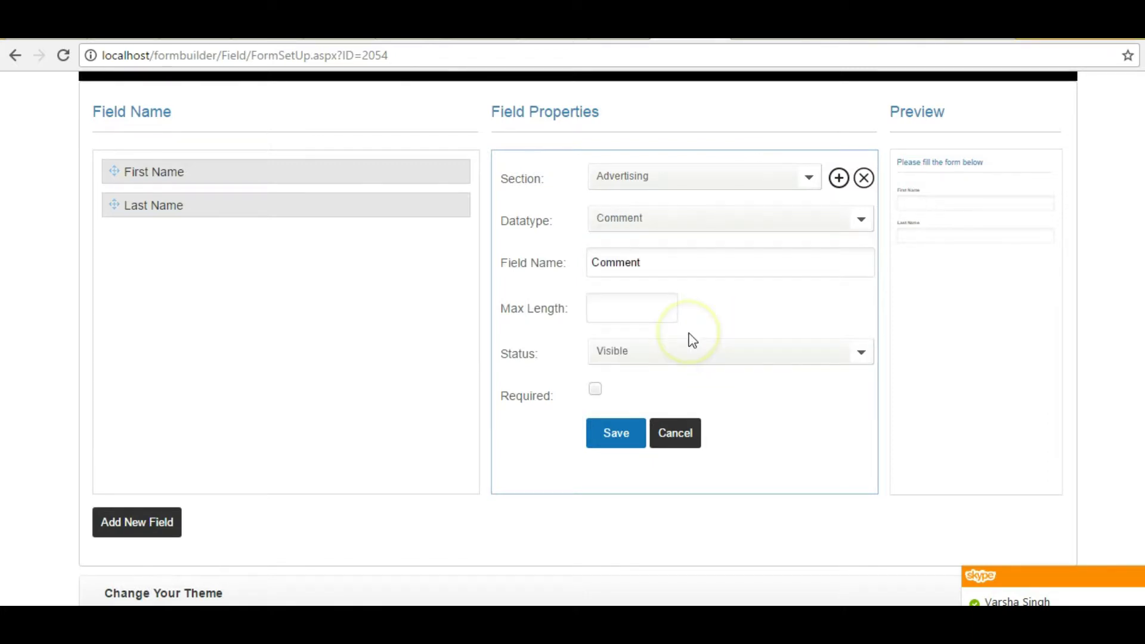
left_click(606, 302)
type("250")
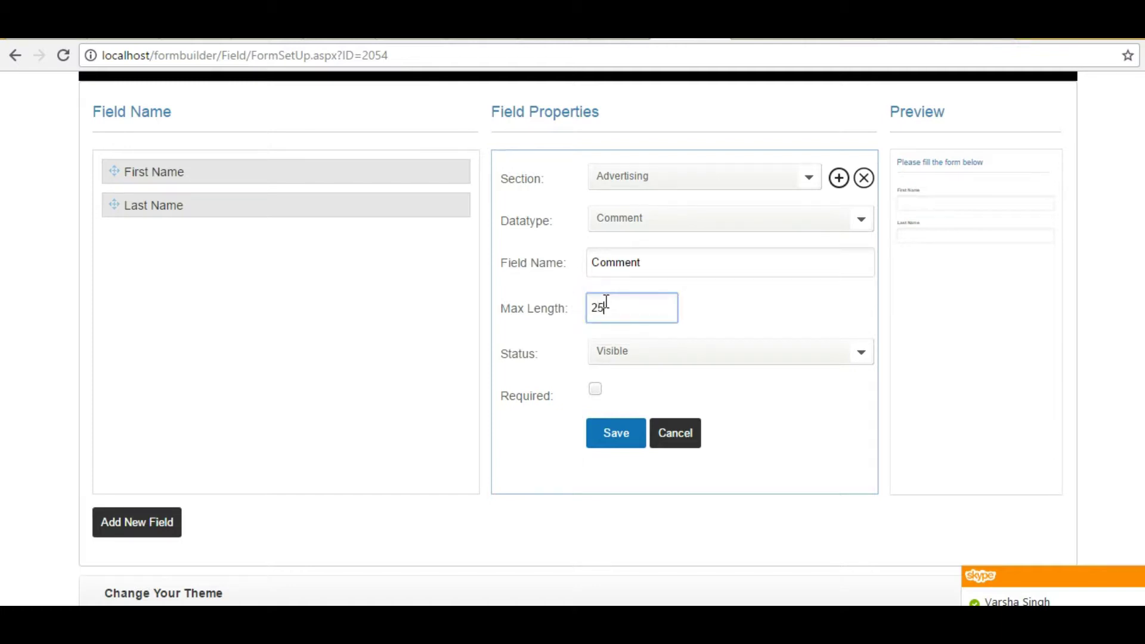
left_click(595, 388)
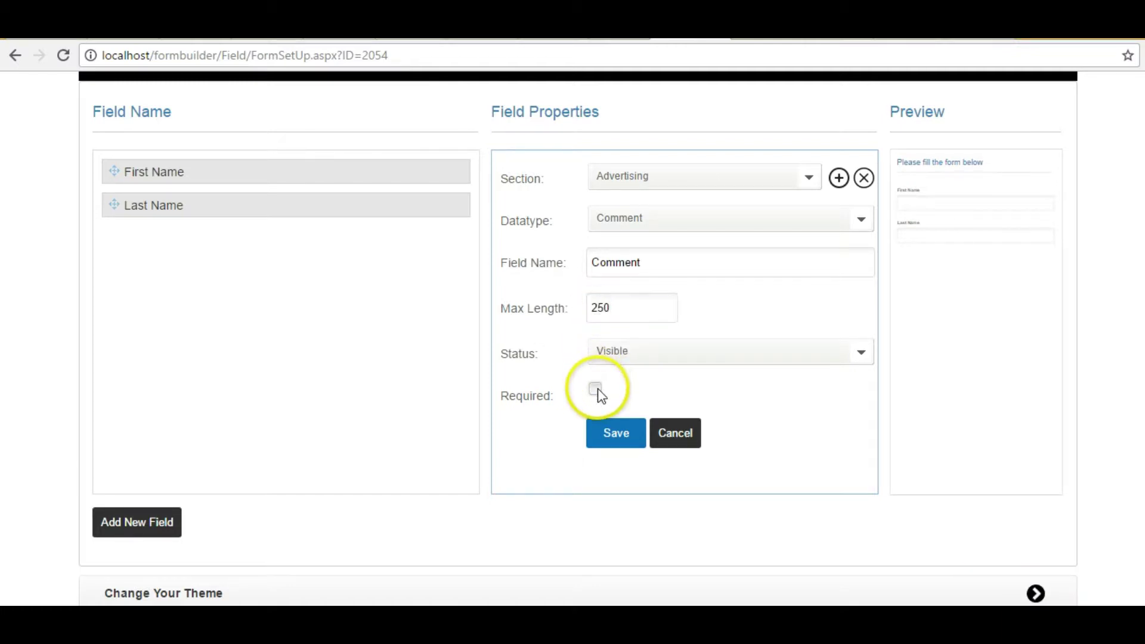
left_click(615, 441)
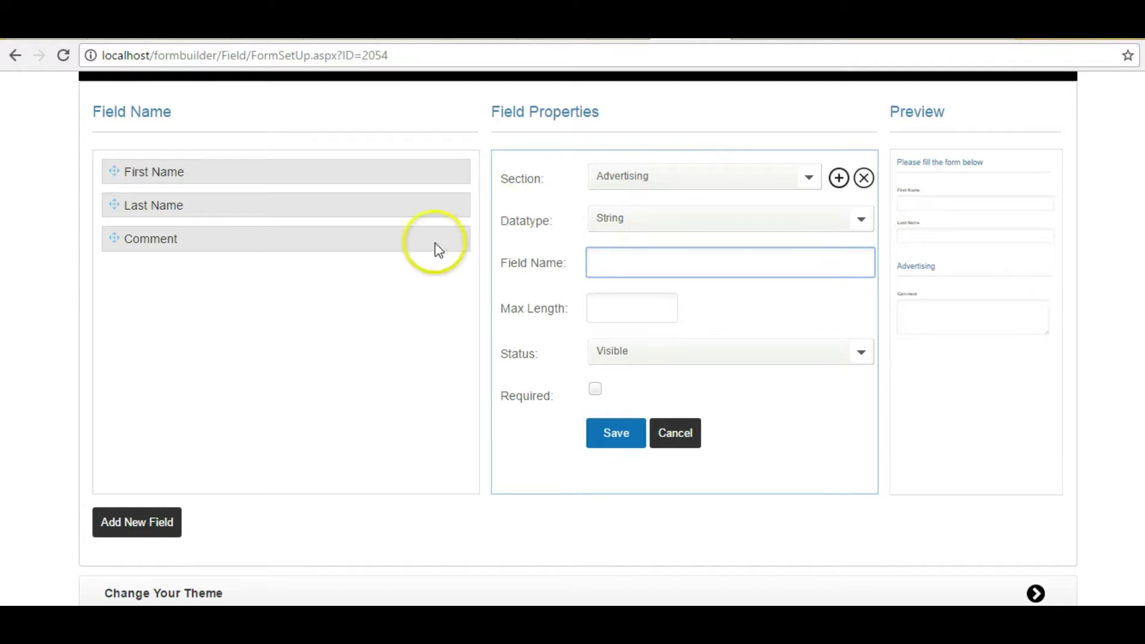
Reassign the Comment field to the section "Please fill the form below" and save the change
left_click(399, 257)
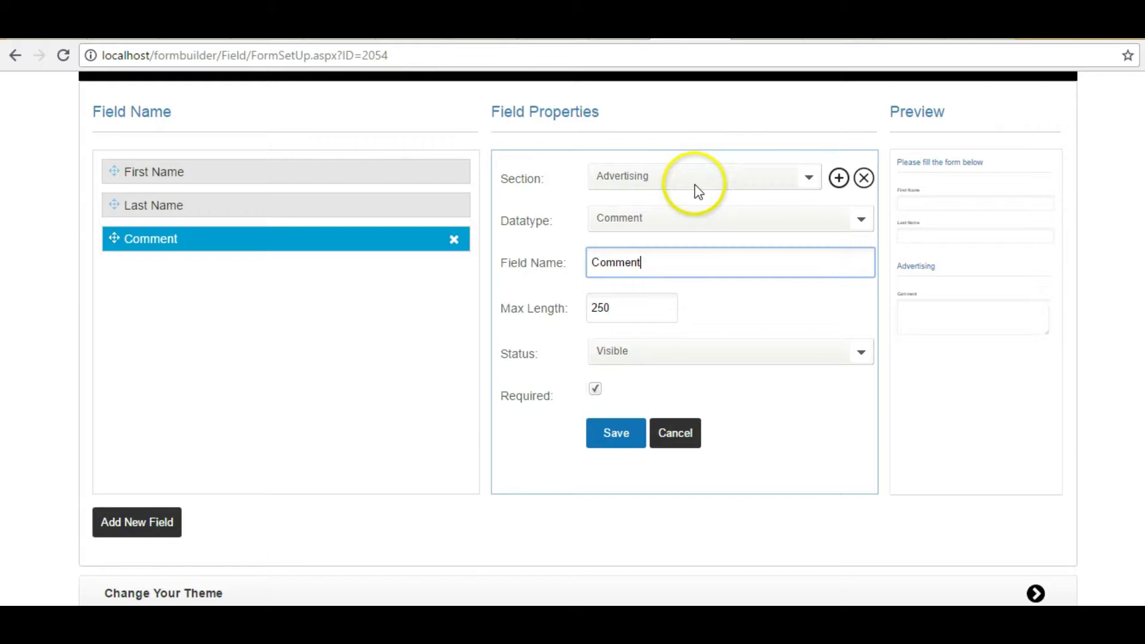
left_click(699, 191)
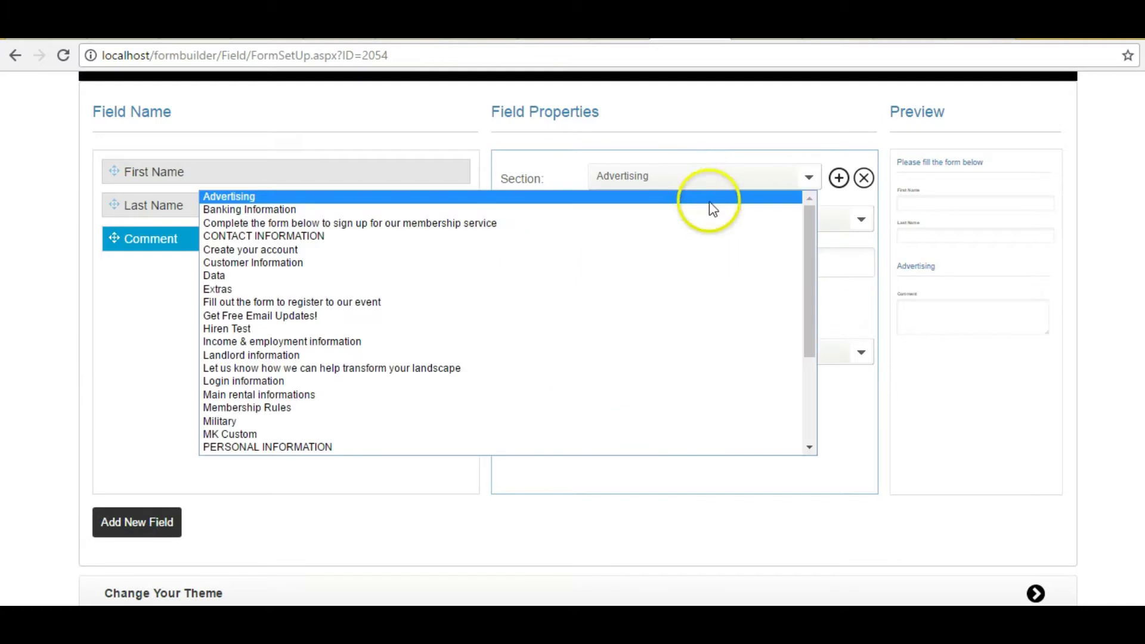
left_click_drag(809, 304, 817, 416)
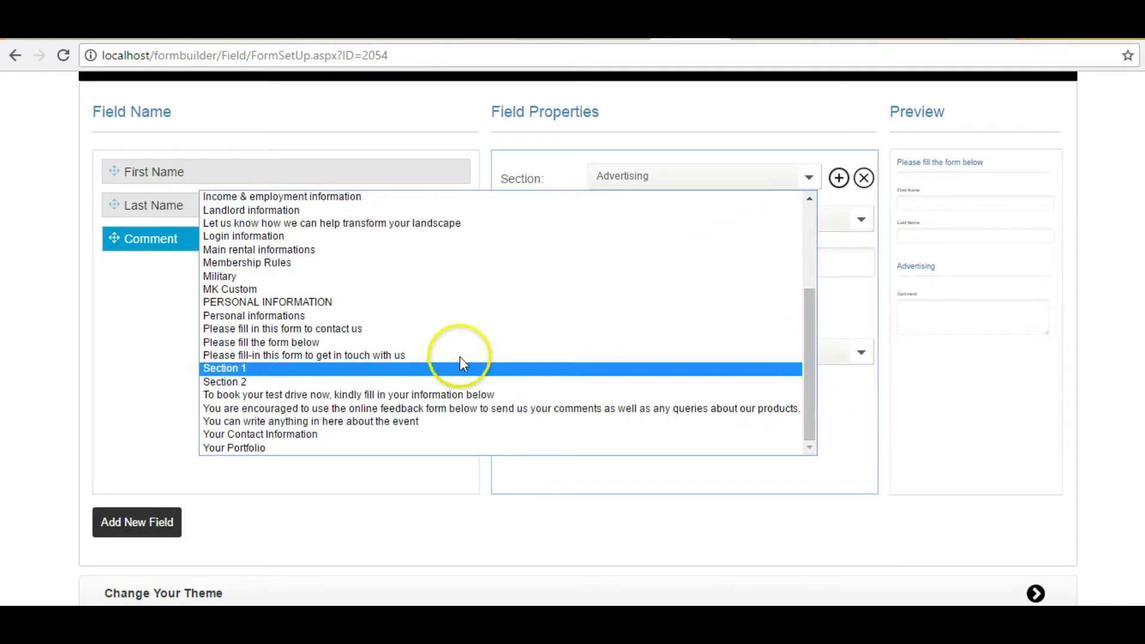
left_click(431, 346)
left_click(617, 437)
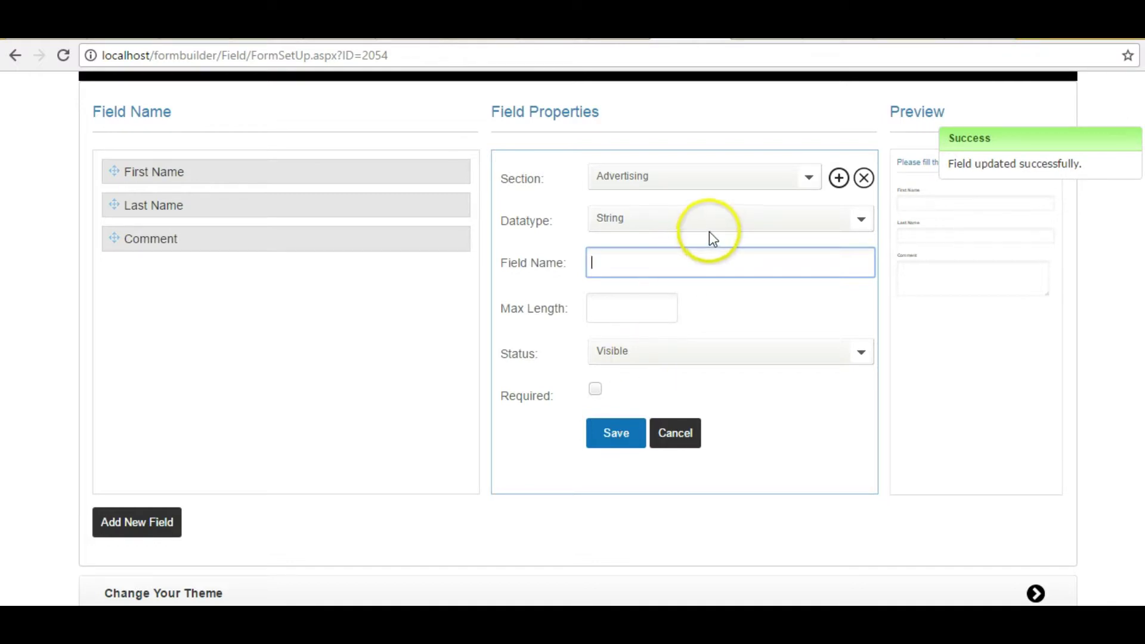
Add a required Captcha field named "Captcha" in the section "Please fill the form below" and save it
left_click(718, 182)
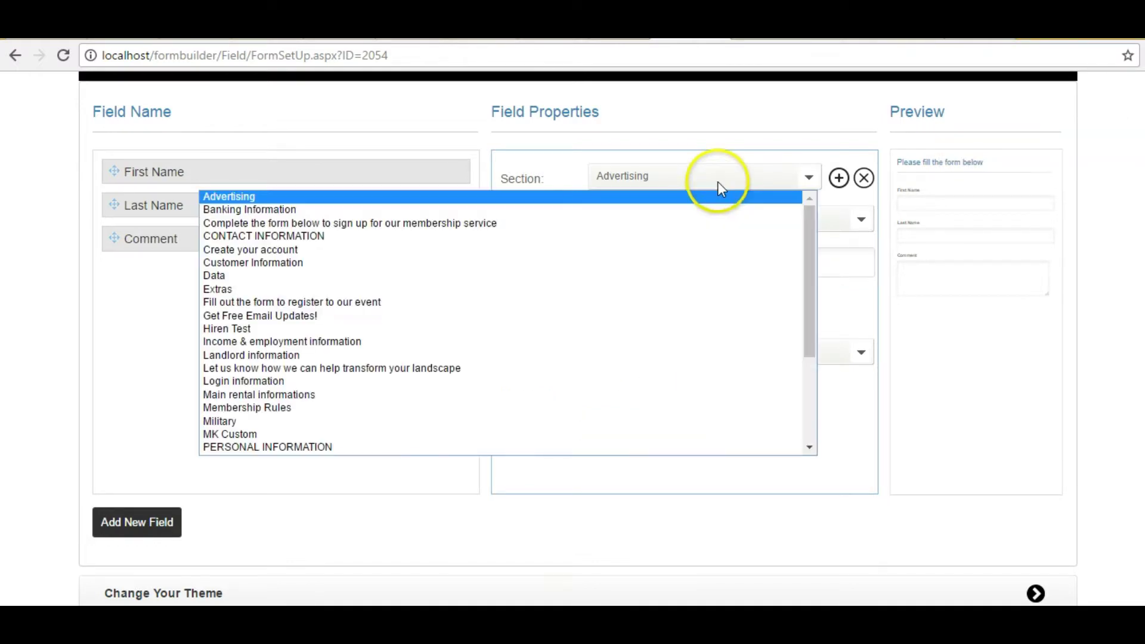
left_click_drag(805, 290, 809, 354)
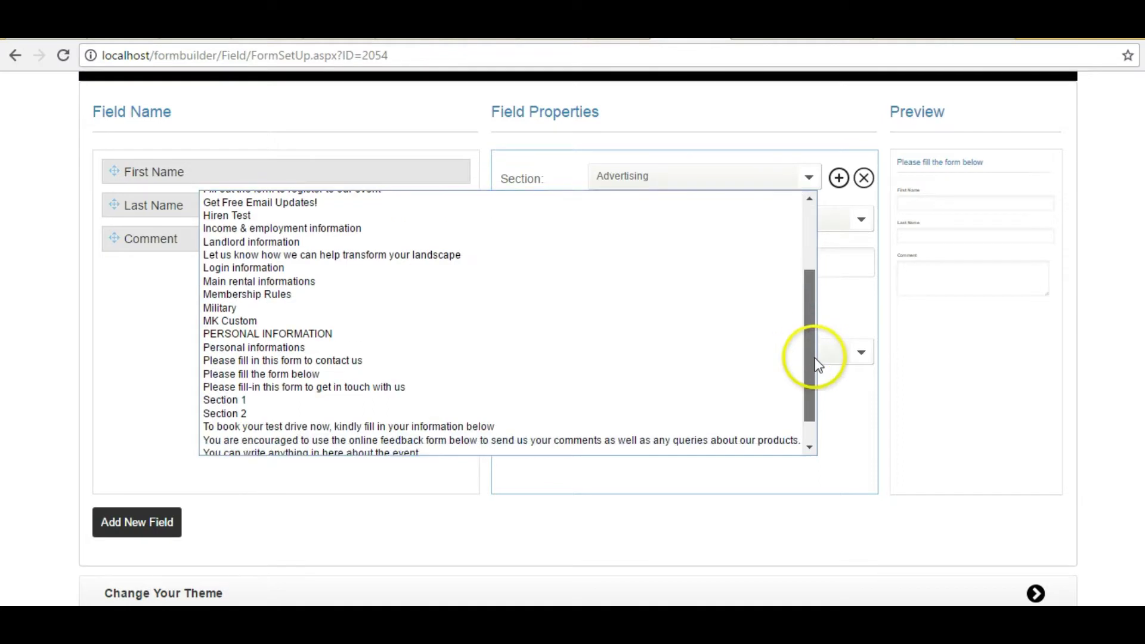
left_click(510, 374)
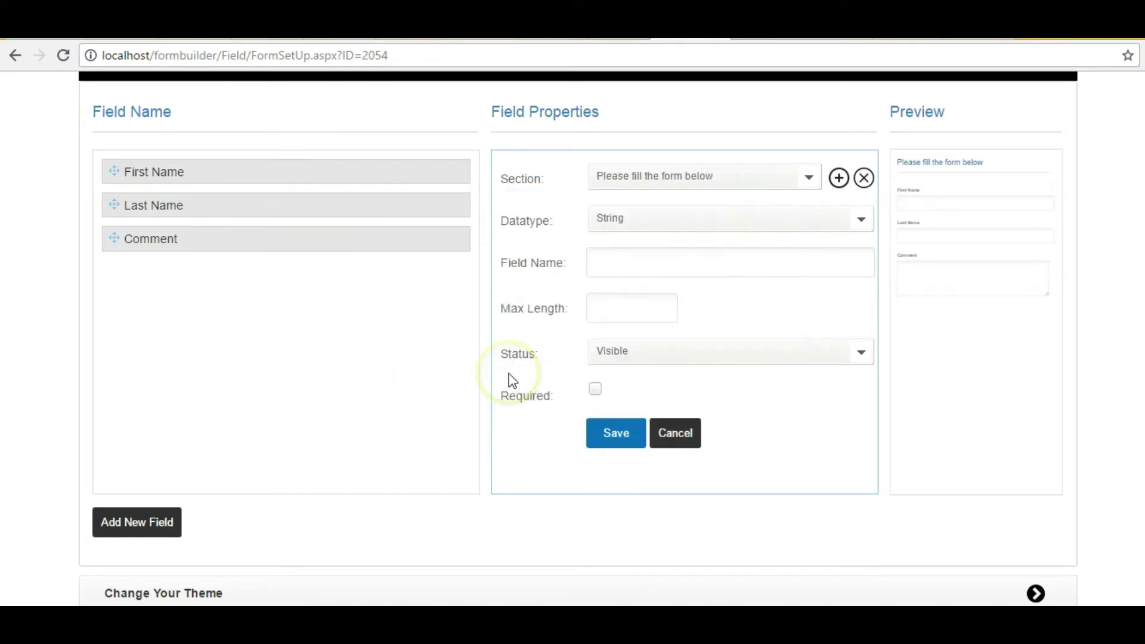
left_click(705, 224)
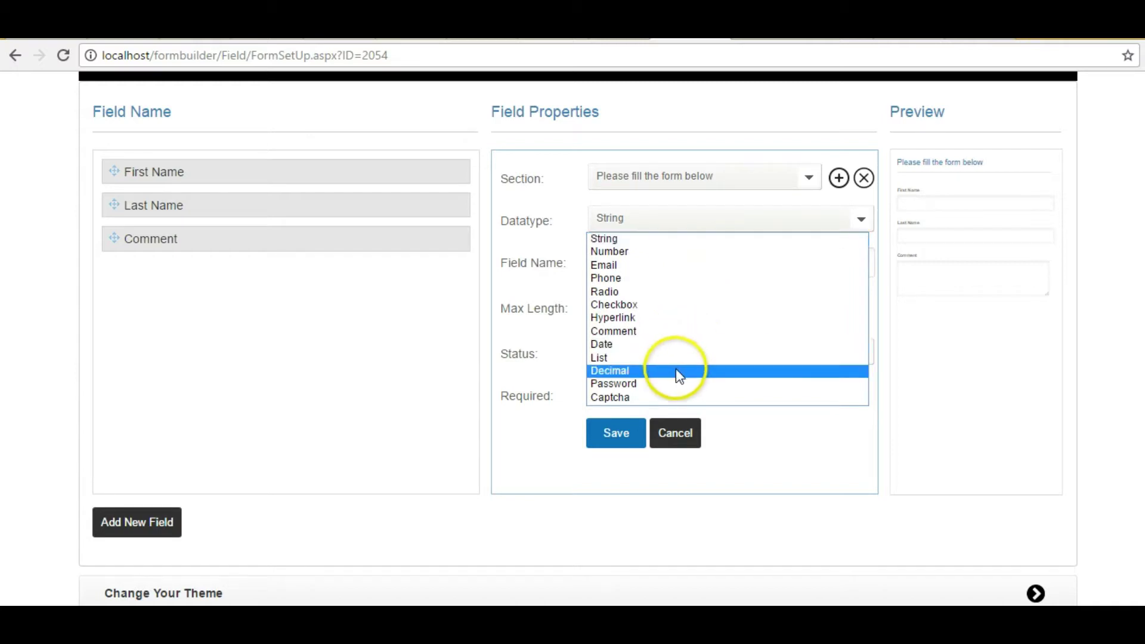
left_click(674, 397)
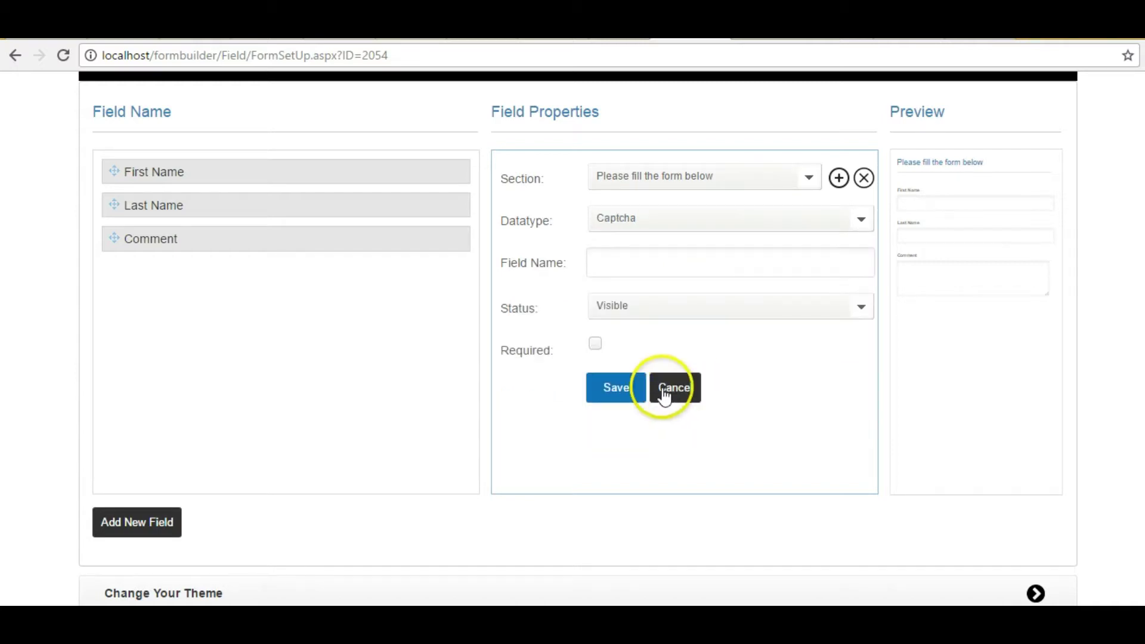
left_click(652, 263)
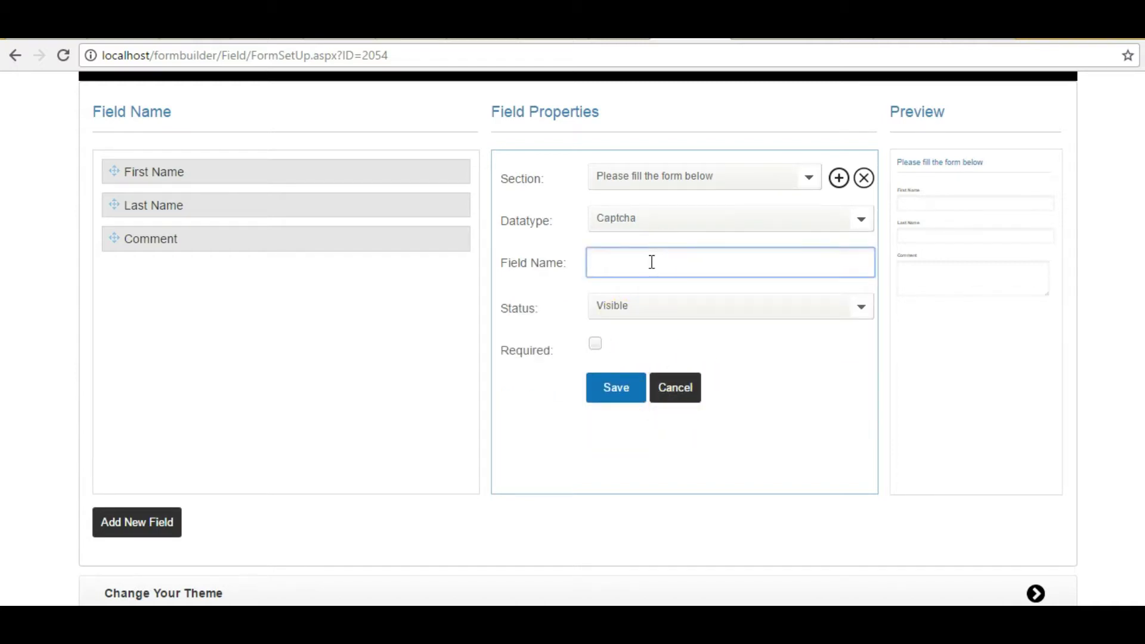
type("Captcha")
left_click(596, 344)
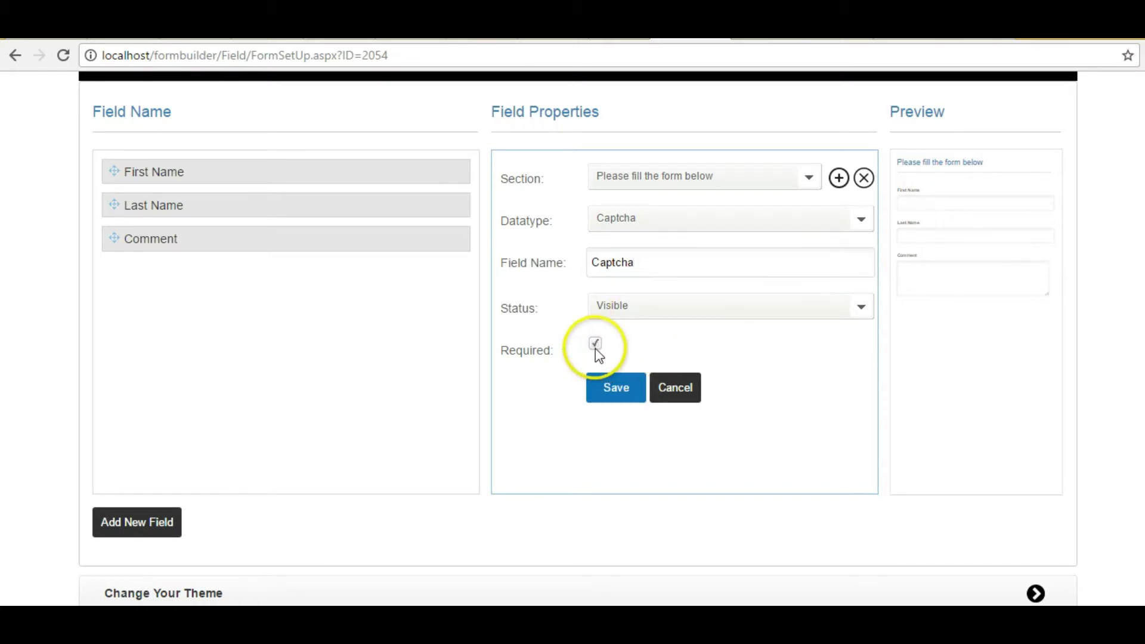
left_click(615, 389)
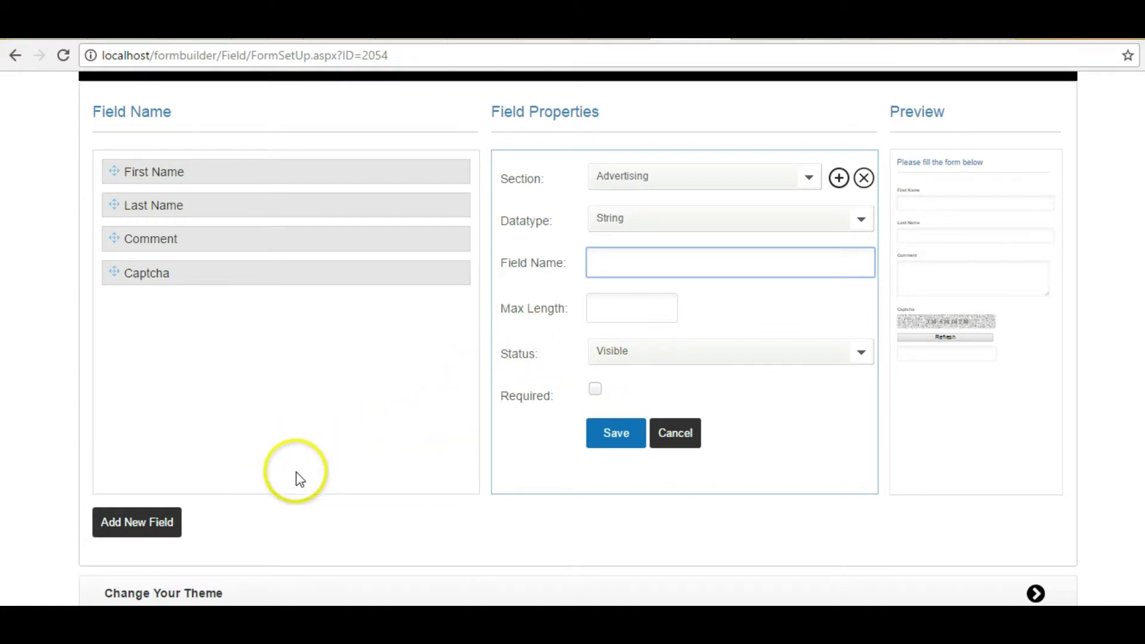
Open the form's theme choices and apply the white theme
scroll(322, 486, "down", 2)
left_click(404, 484)
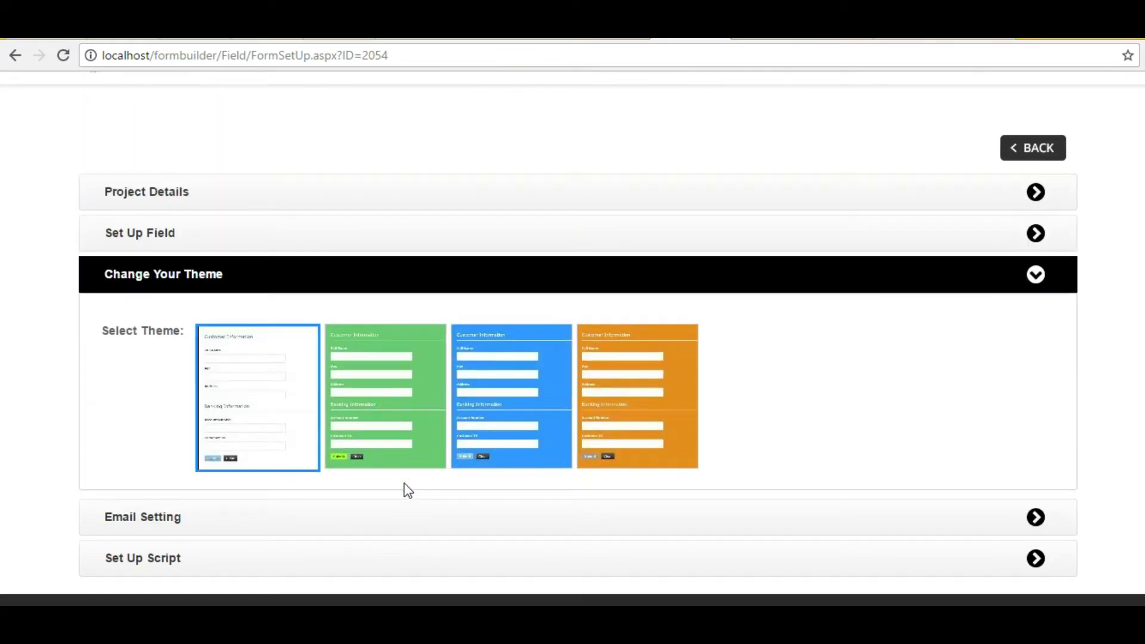
left_click(256, 451)
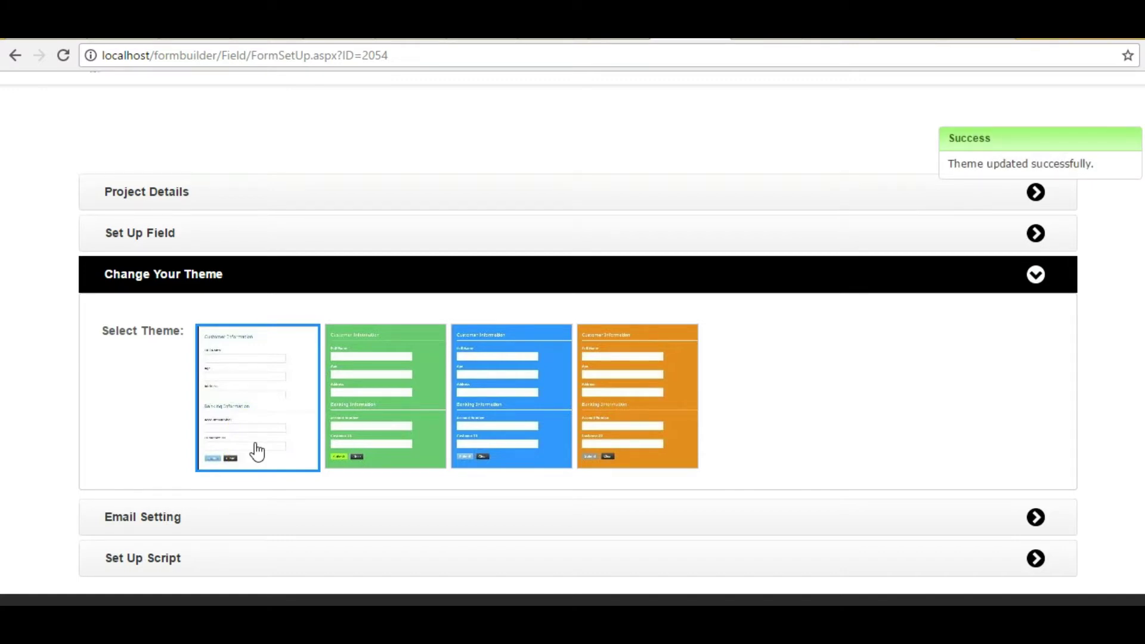
Open the email settings and review the recipient, sender and SMTP options without filling them in
left_click(287, 530)
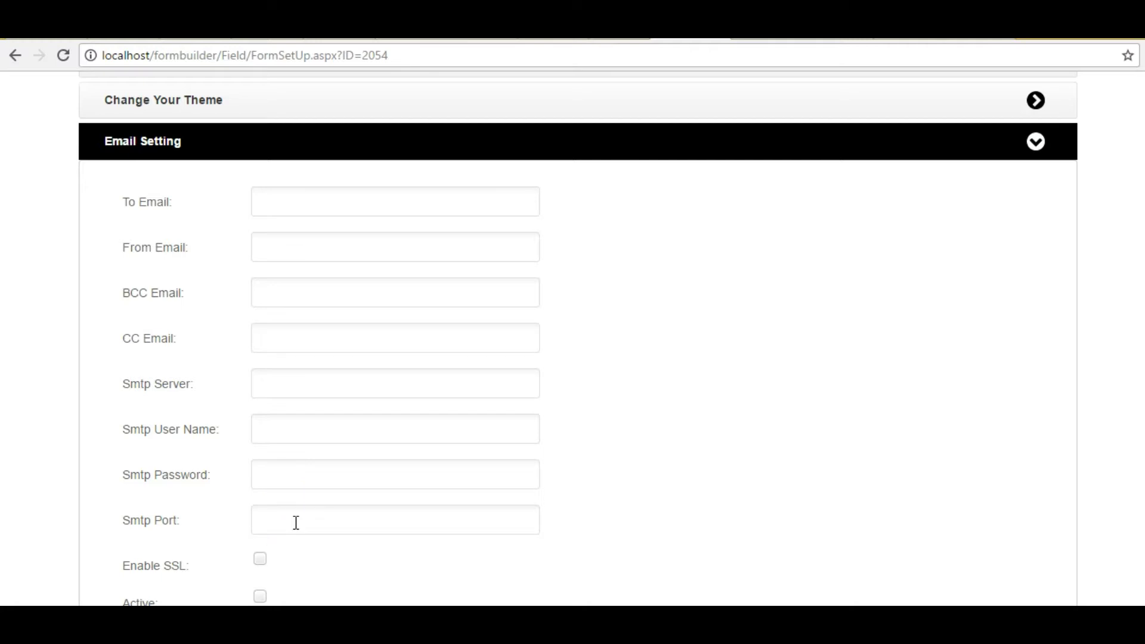
scroll(296, 523, "down", 3)
left_click(296, 562)
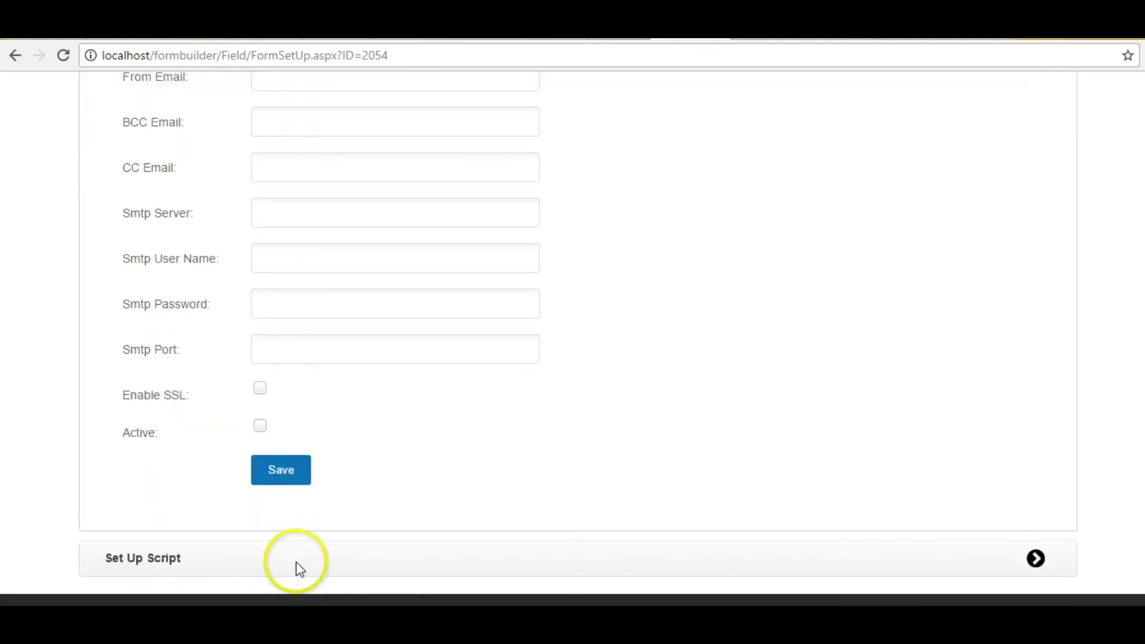
scroll(304, 519, "up", 3)
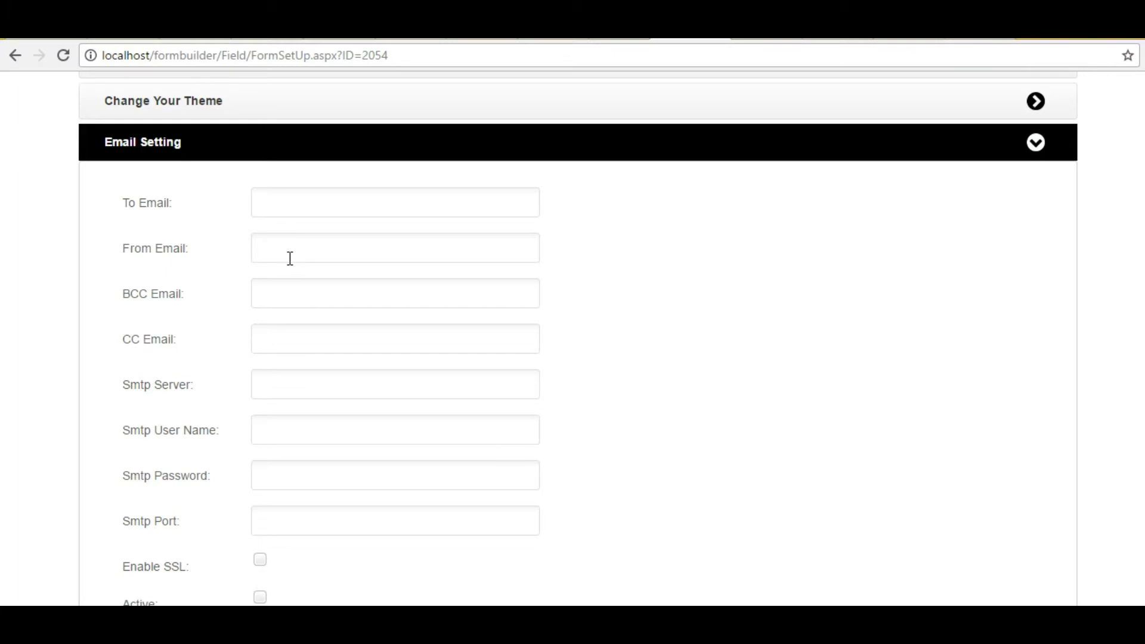
left_click(299, 207)
key("Down")
key("Escape")
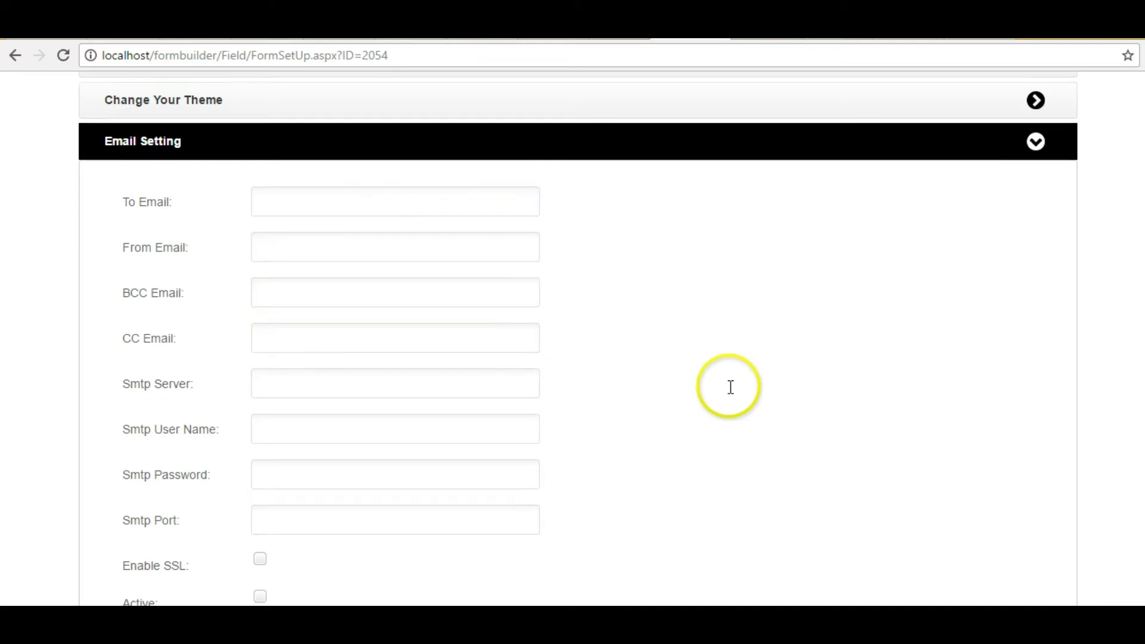
Open the script setup and copy the whole block of script tags intended for the html head section
scroll(471, 424, "down", 3)
left_click(305, 547)
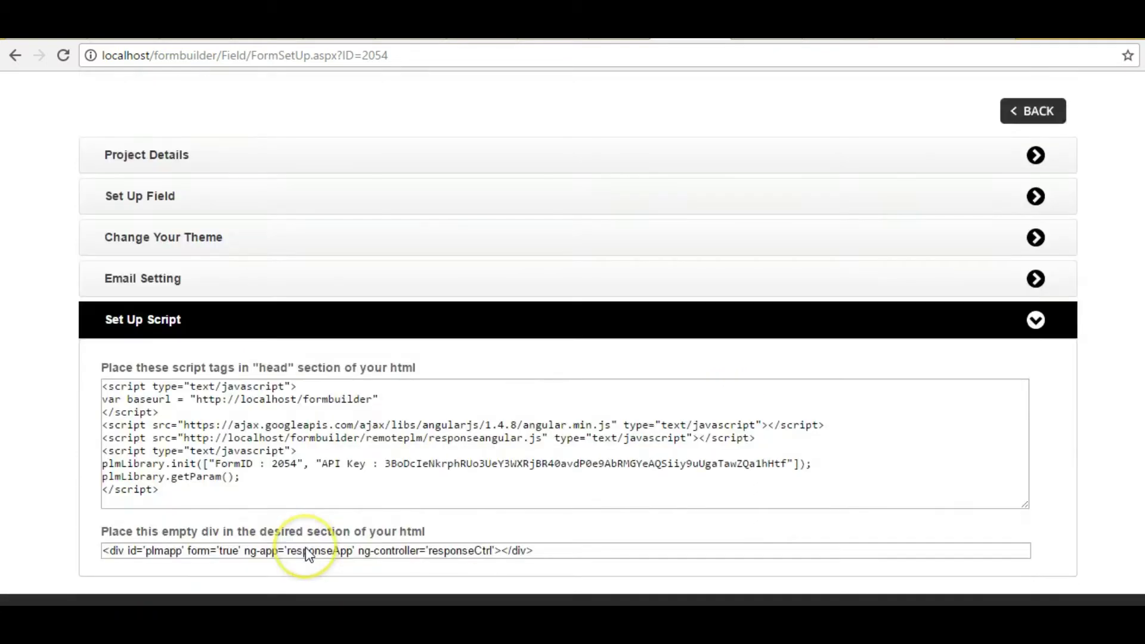
left_click(285, 488)
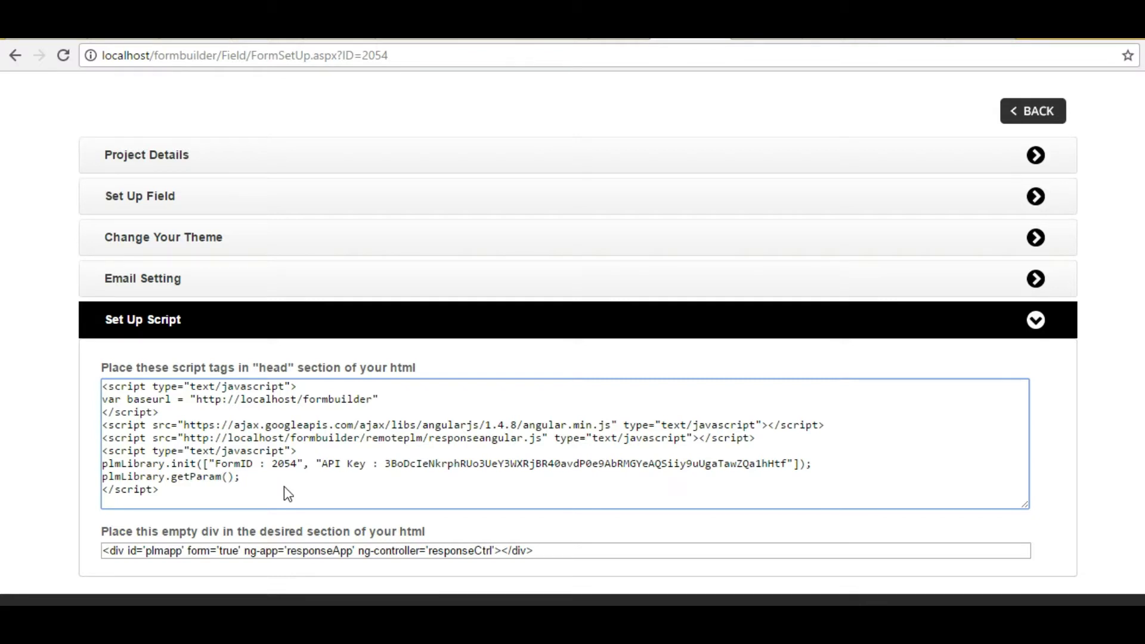
left_click(284, 487)
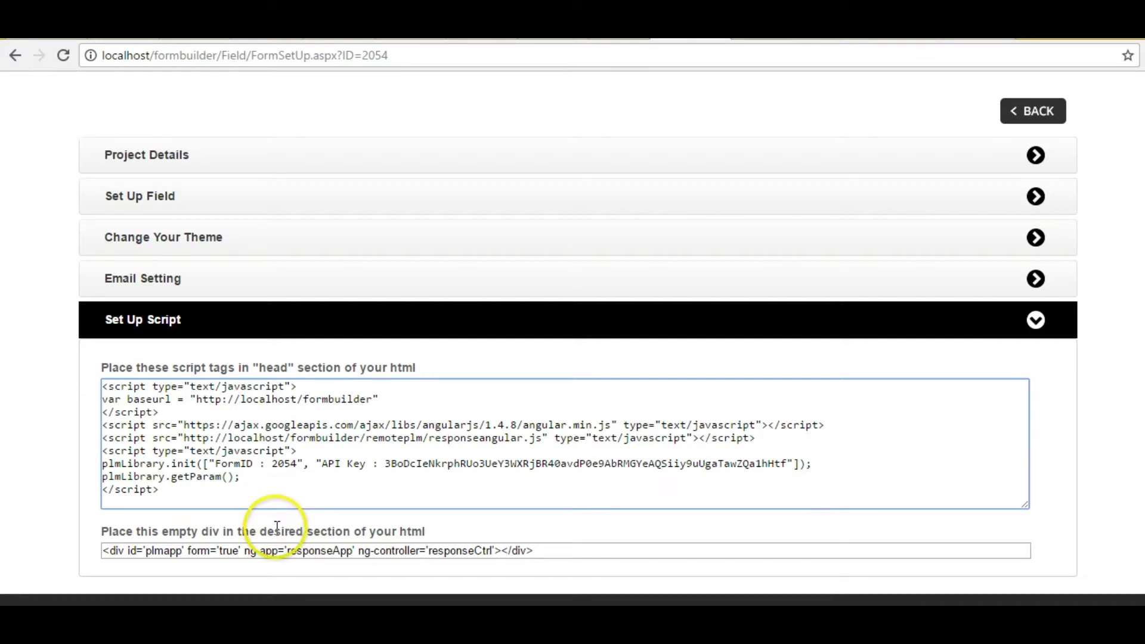
scroll(279, 527, "up", 1)
scroll(278, 527, "up", 2)
scroll(279, 526, "down", 2)
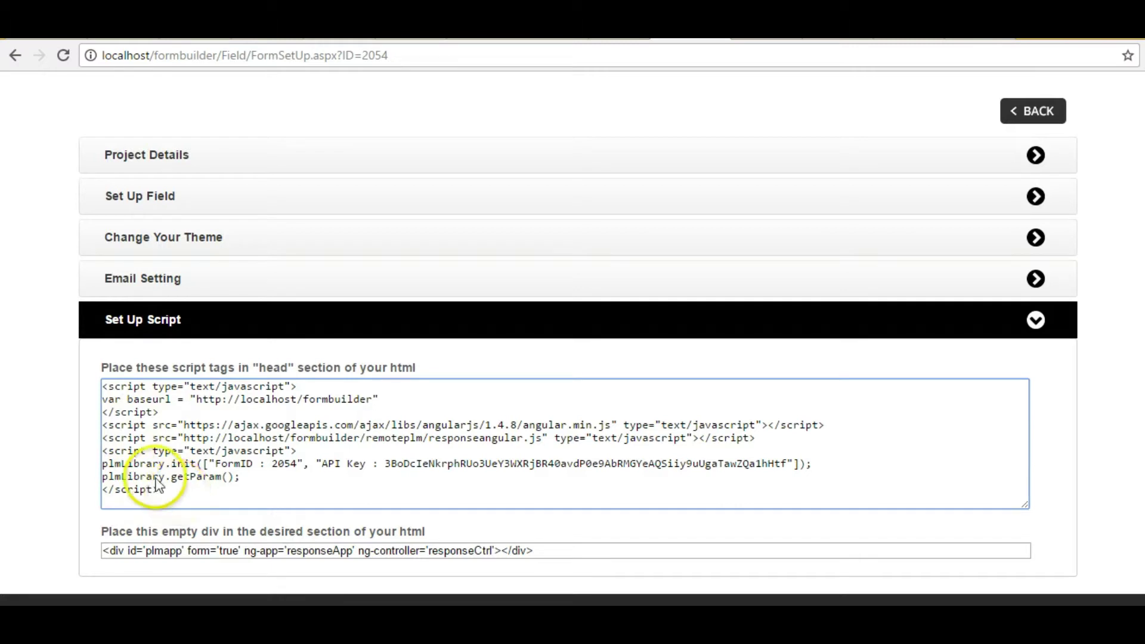
triple_click(131, 450)
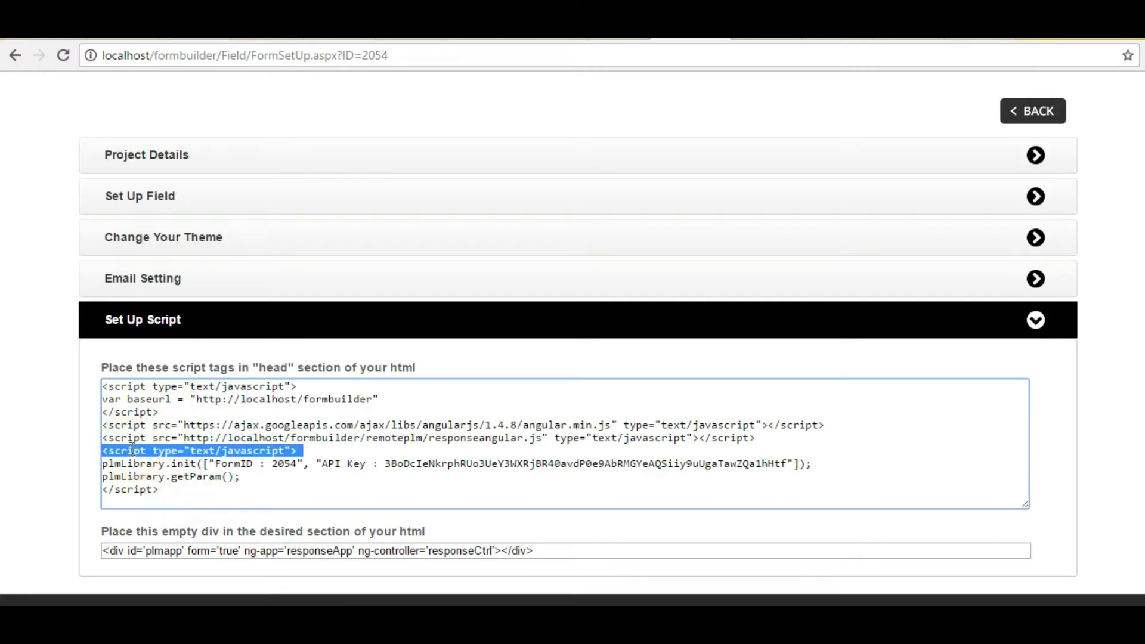
key("ctrl+a")
key("ctrl+c")
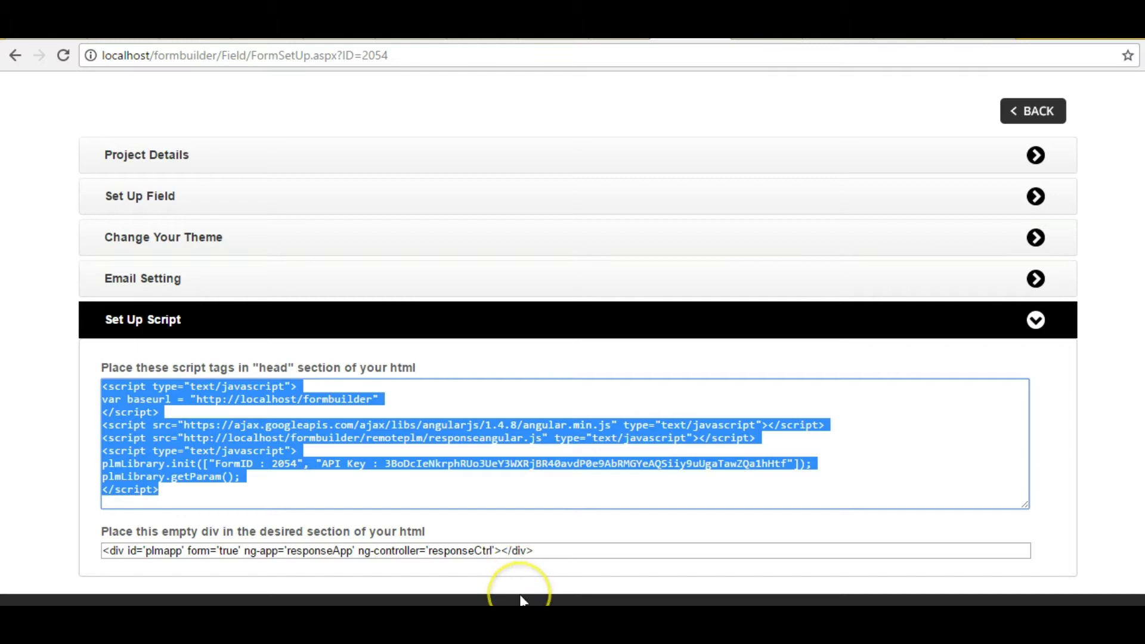
Switch to Notepad++ and replace the script block in the head of Contactus.html with the copied script tags, including the new API key
mouse_move(559, 624)
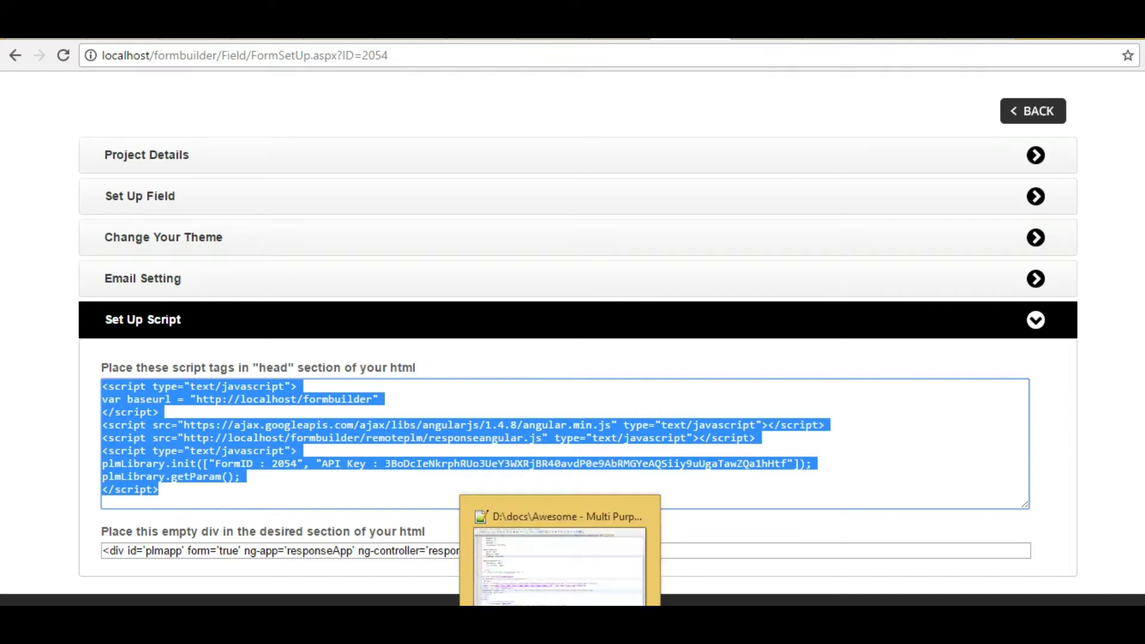
left_click(468, 602)
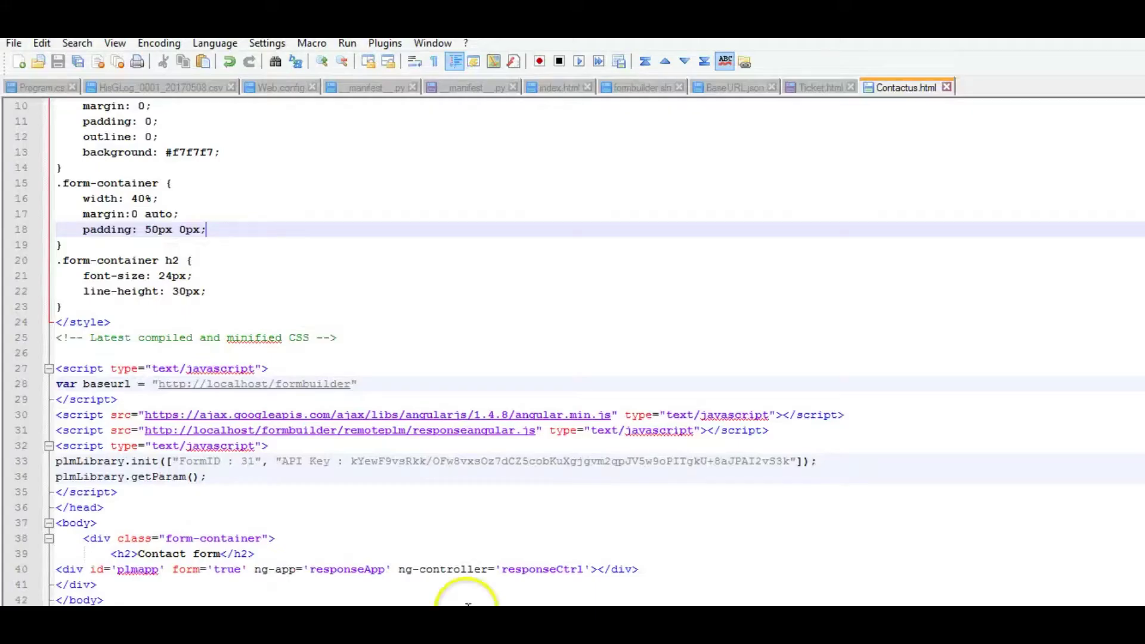
left_click(154, 492)
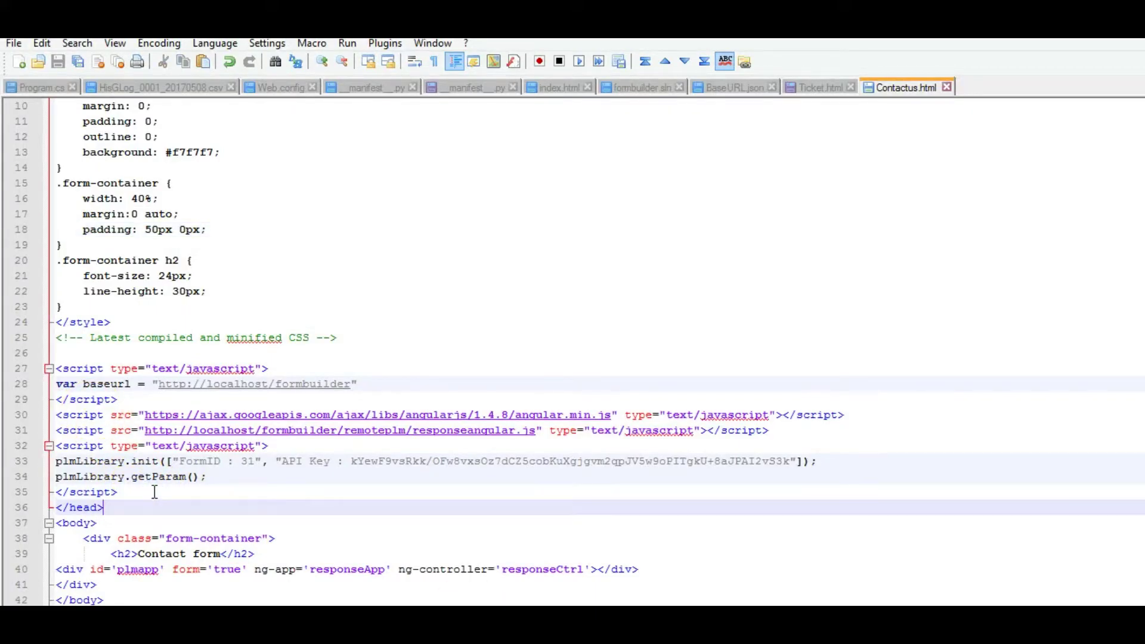
key("shift+Up")
key("shift+Up")
key("shift+Up")
key("shift+Up")
key("shift+Up")
key("shift+Up")
key("shift+Up")
key("shift+Up")
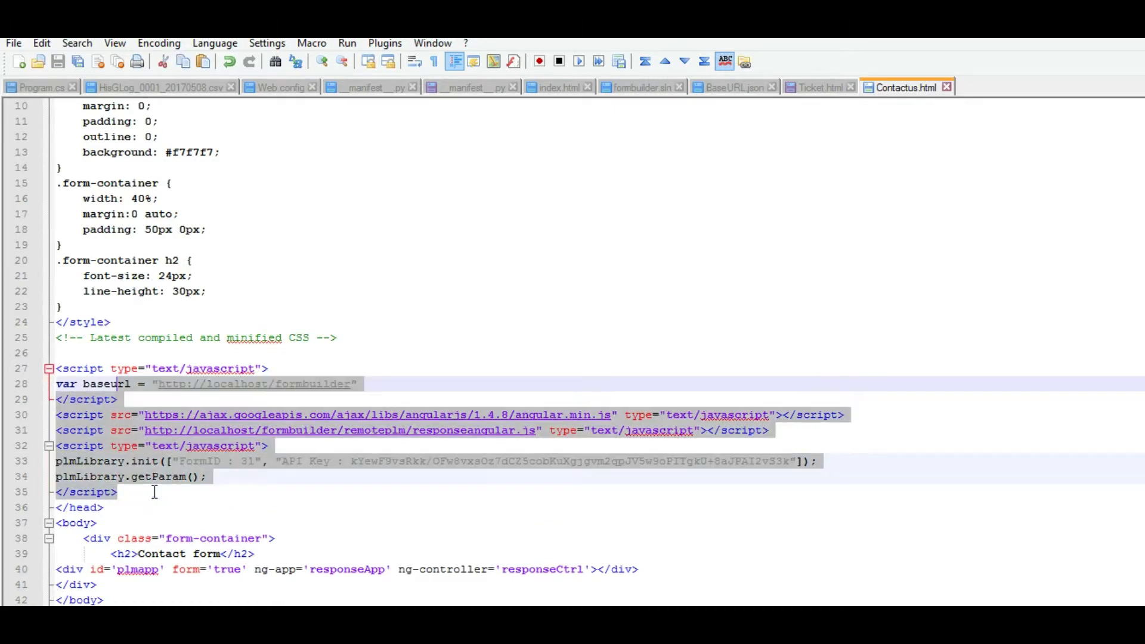
key("shift+Home")
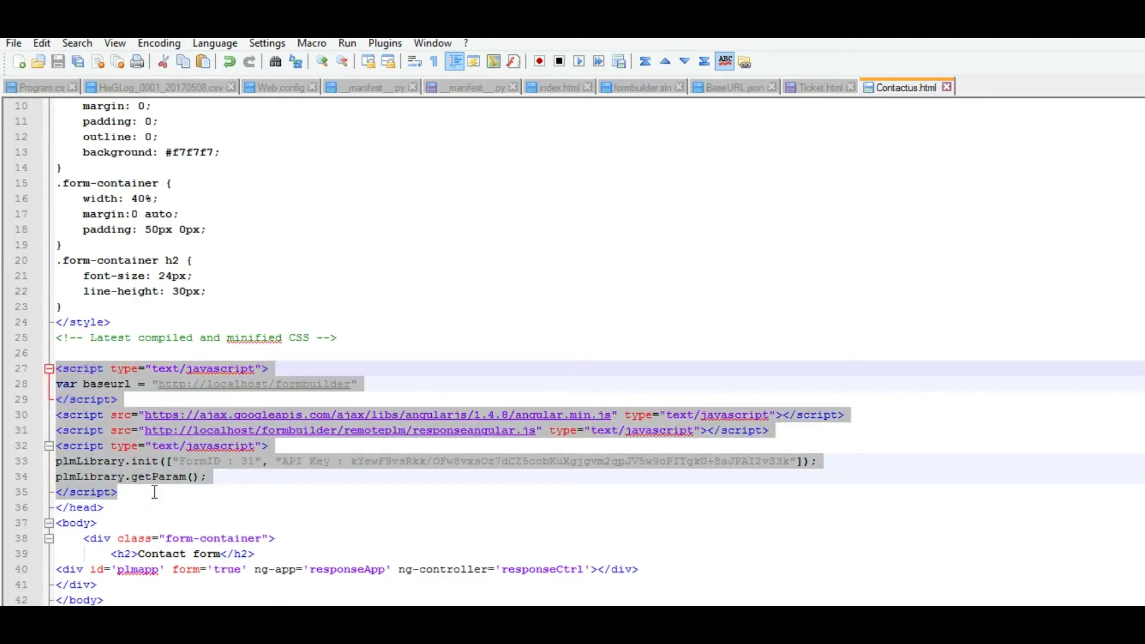
key("ctrl+v")
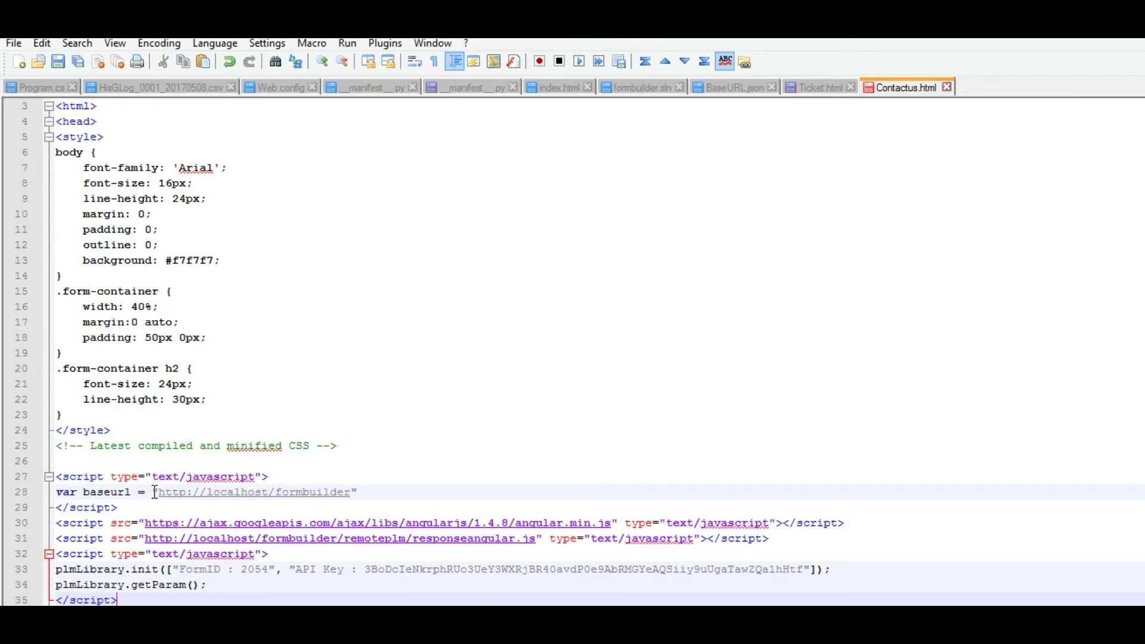
Review the pasted script tags and the form div in the body of Contactus.html, and save the file
key("Down")
key("Down")
key("Down")
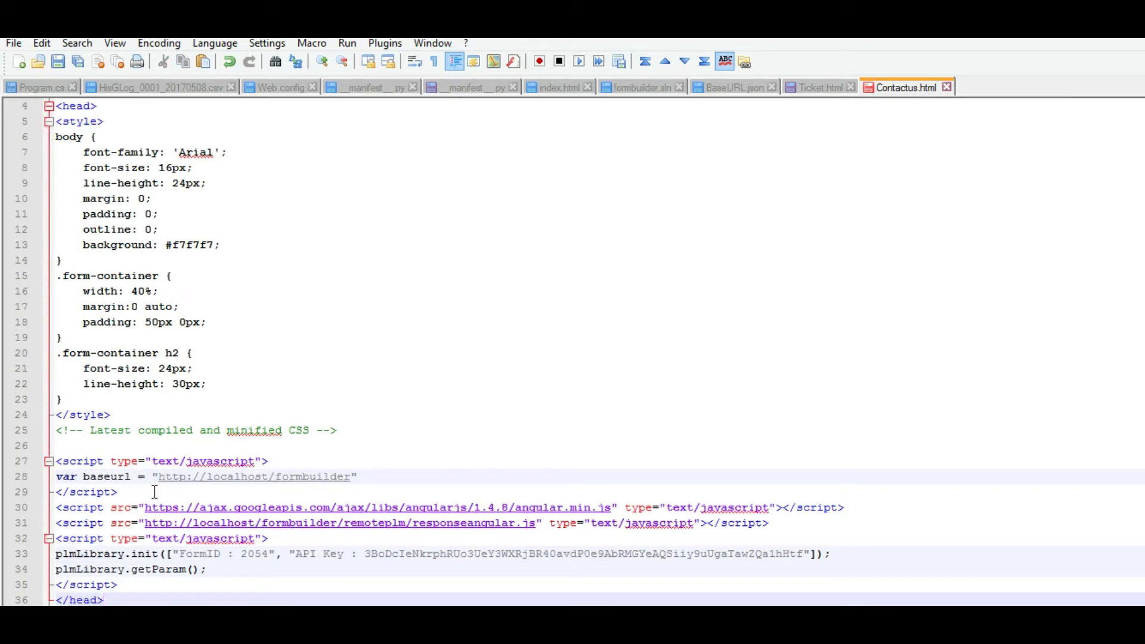
key("Down")
key("Down")
key("Down")
key("Down")
key("Down")
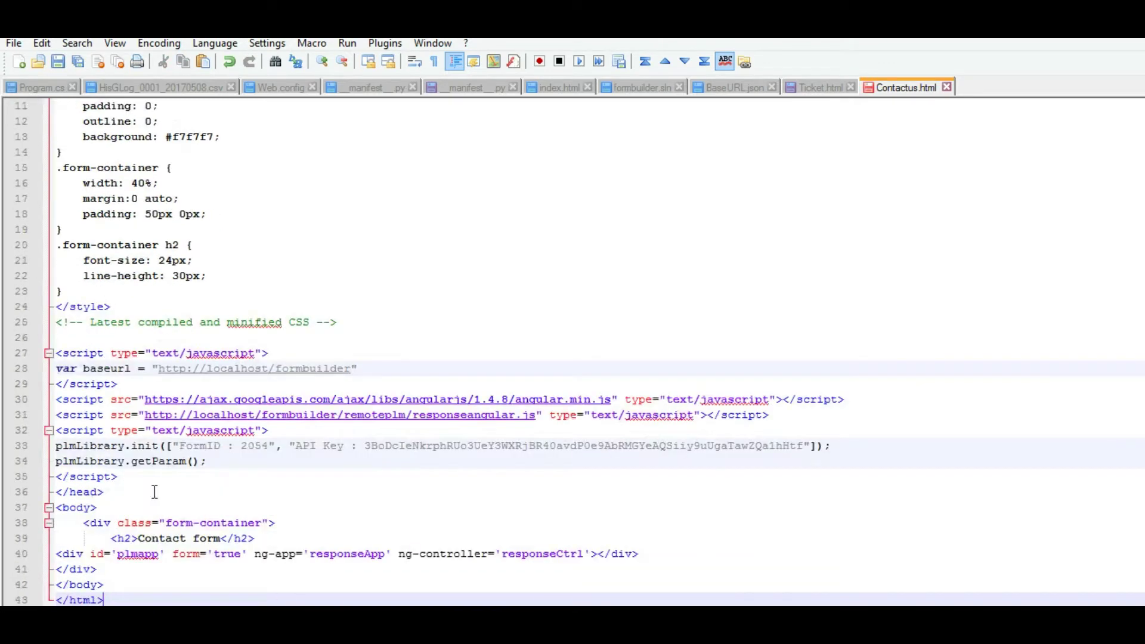
key("ctrl+s")
mouse_move(572, 626)
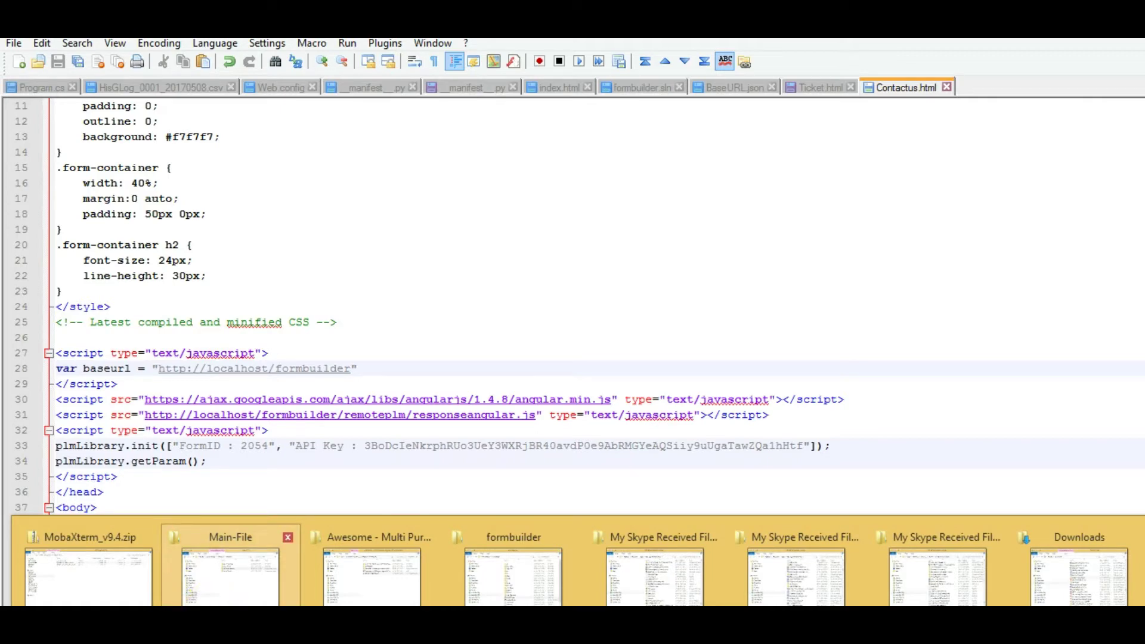
key("alt+Tab")
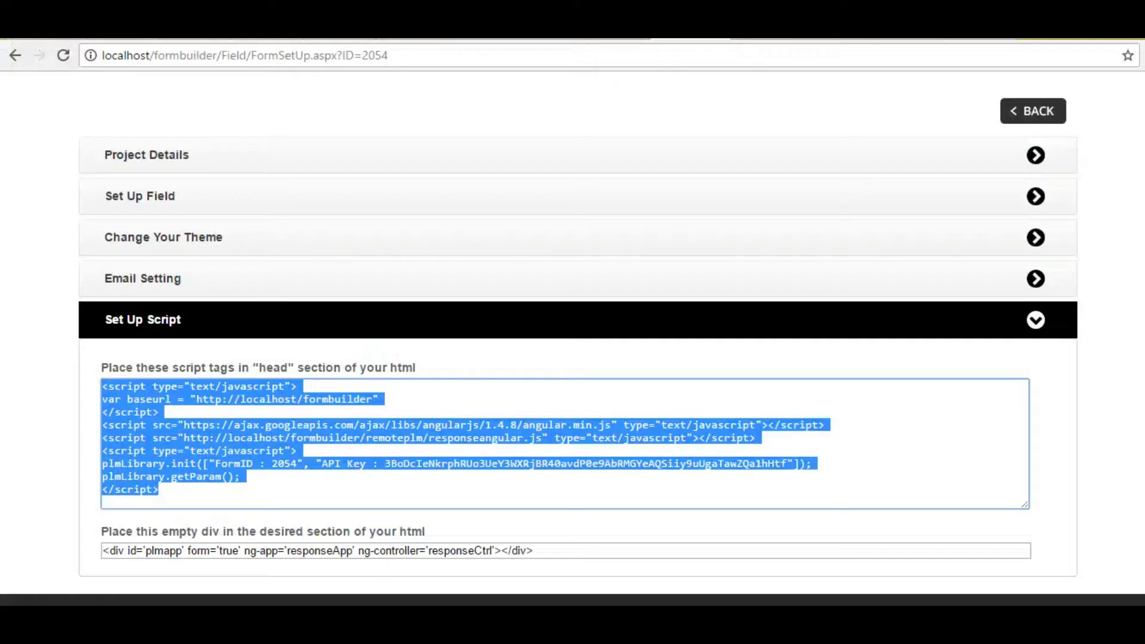
left_click(464, 55)
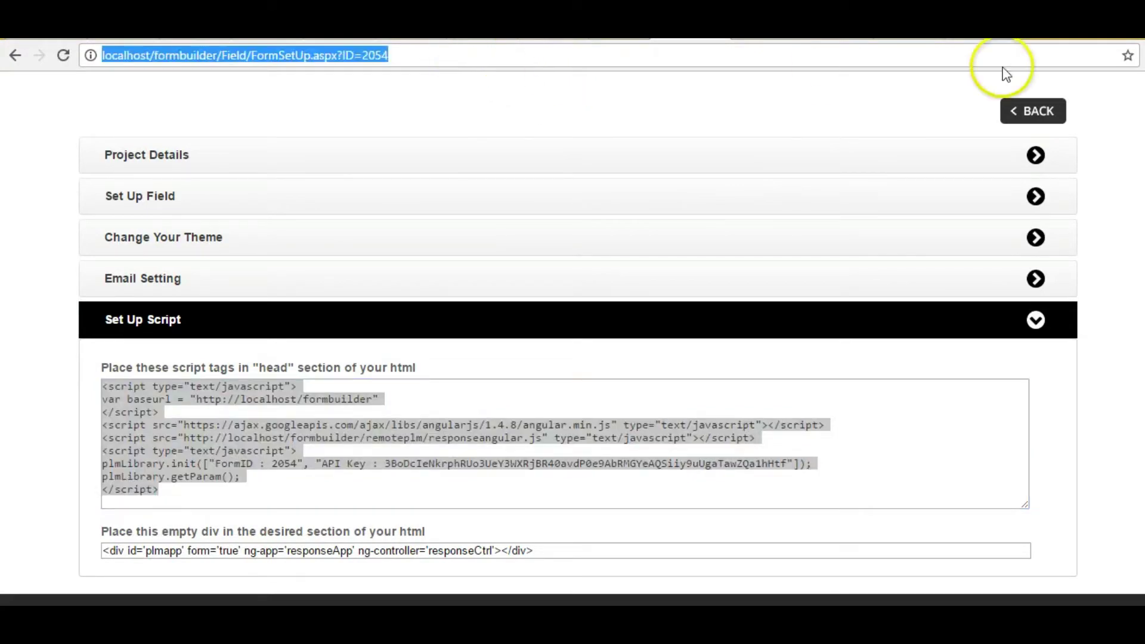
key("ctrl+c")
key("ctrl+t")
left_click(1004, 52)
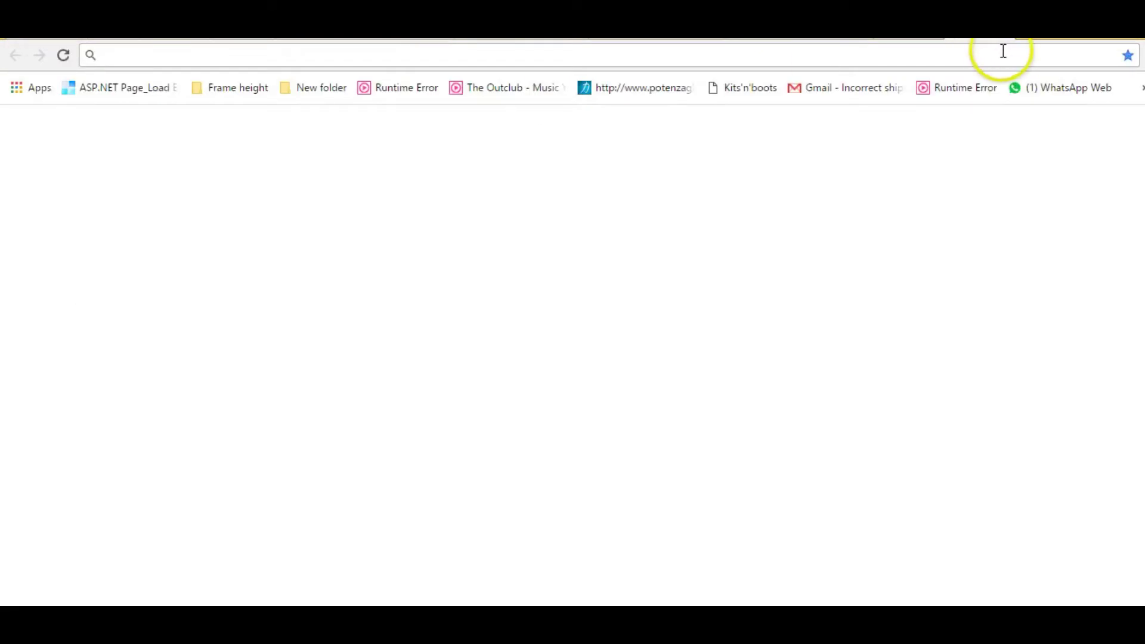
key("ctrl+v")
key("BackSpace")
key("BackSpace")
key("BackSpace")
key("BackSpace")
key("BackSpace")
key("BackSpace")
key("BackSpace")
key("BackSpace")
key("BackSpace")
key("BackSpace")
key("BackSpace")
key("BackSpace")
key("BackSpace")
key("BackSpace")
key("BackSpace")
key("BackSpace")
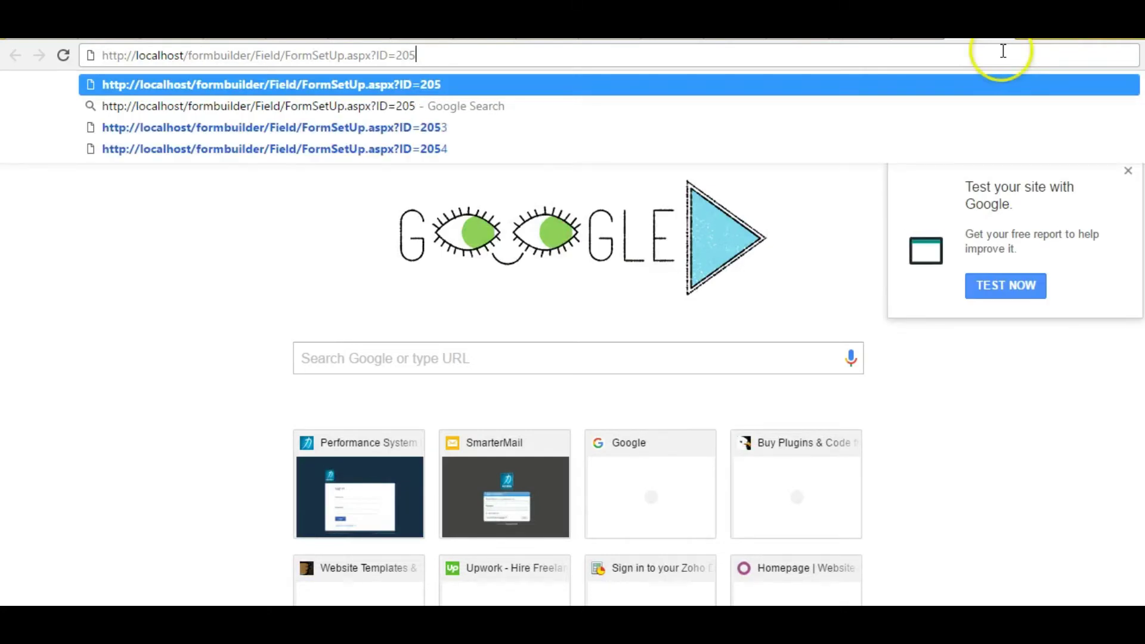
key("BackSpace")
key("BackSpace")
key("BackSpace")
key("BackSpace")
key("BackSpace")
key("BackSpace")
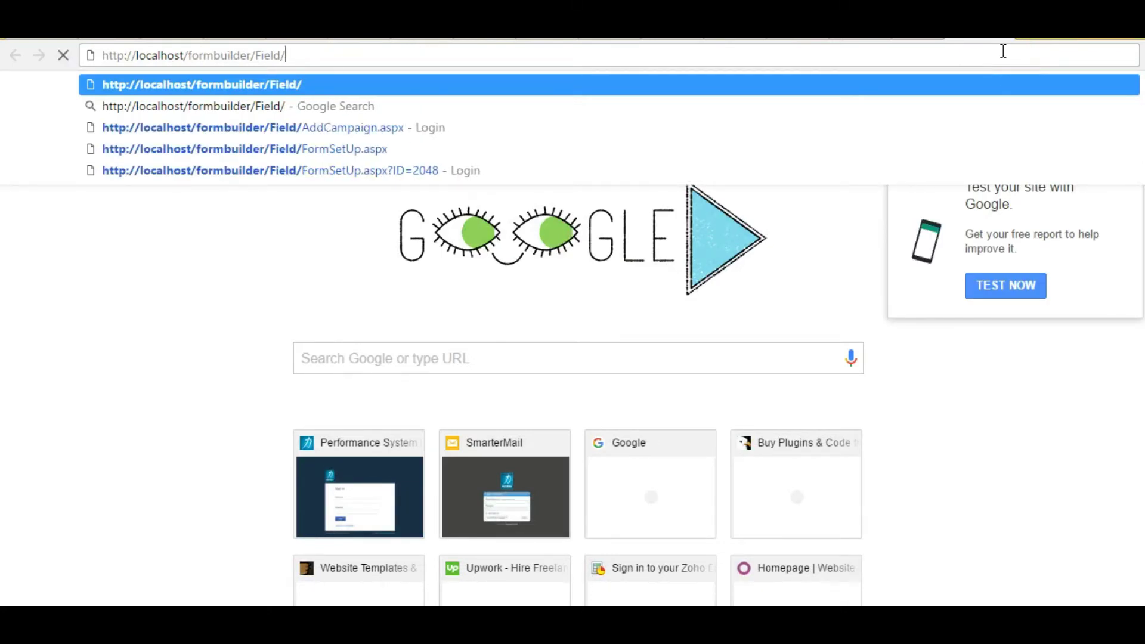
key("BackSpace")
key("BackSpace")
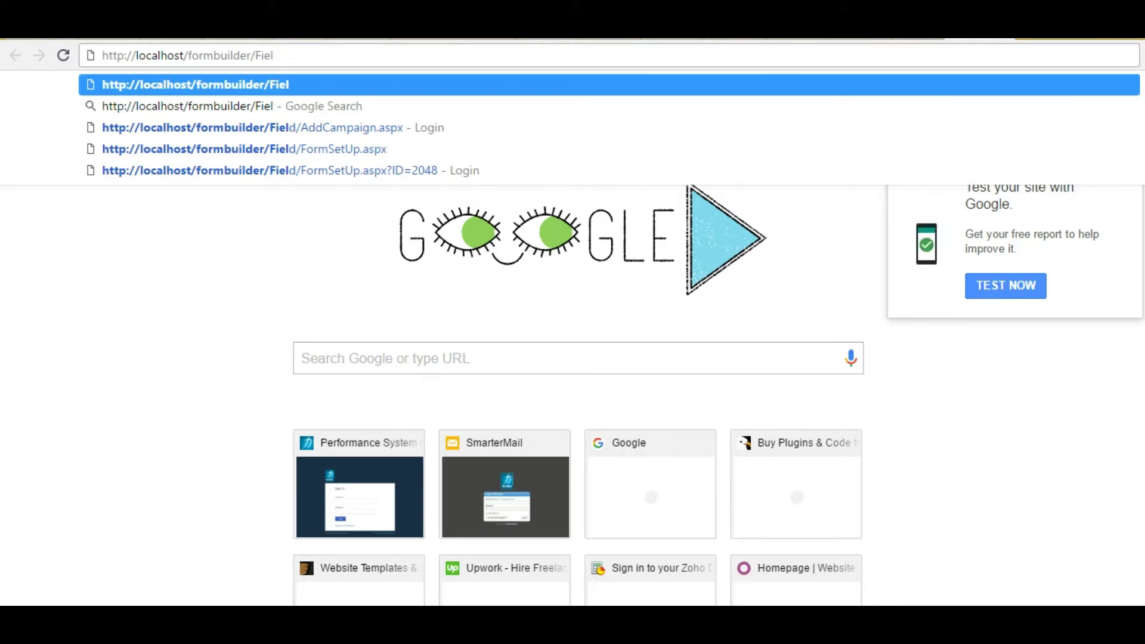
Switch to File Explorer and open Contactus.html from the Formbuilder project's html folder in the browser
left_click(519, 626)
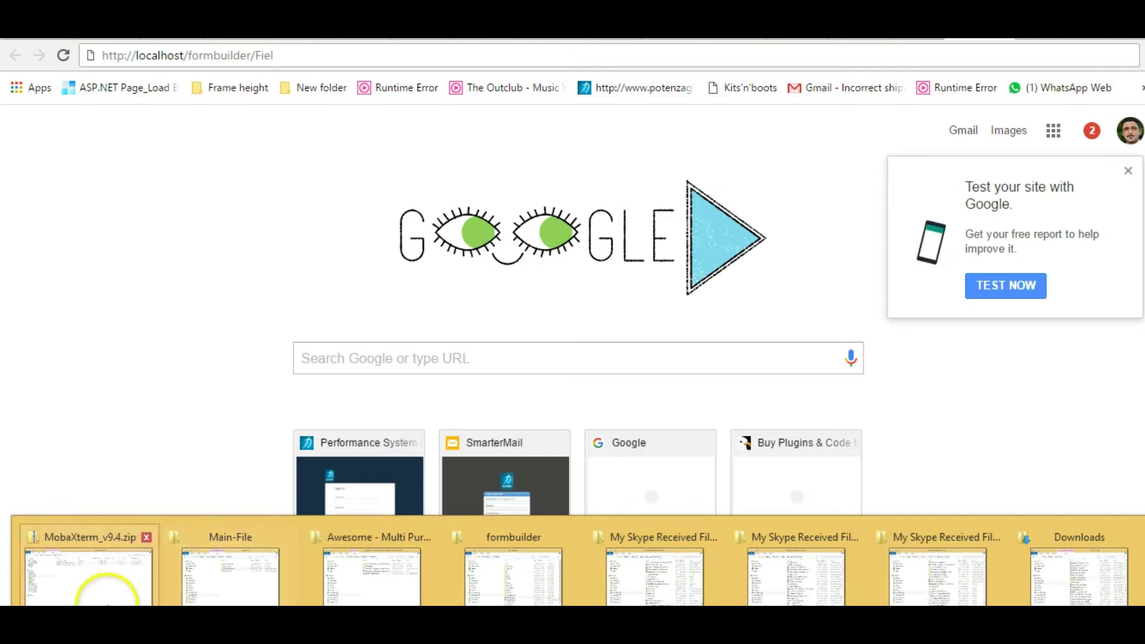
left_click(93, 601)
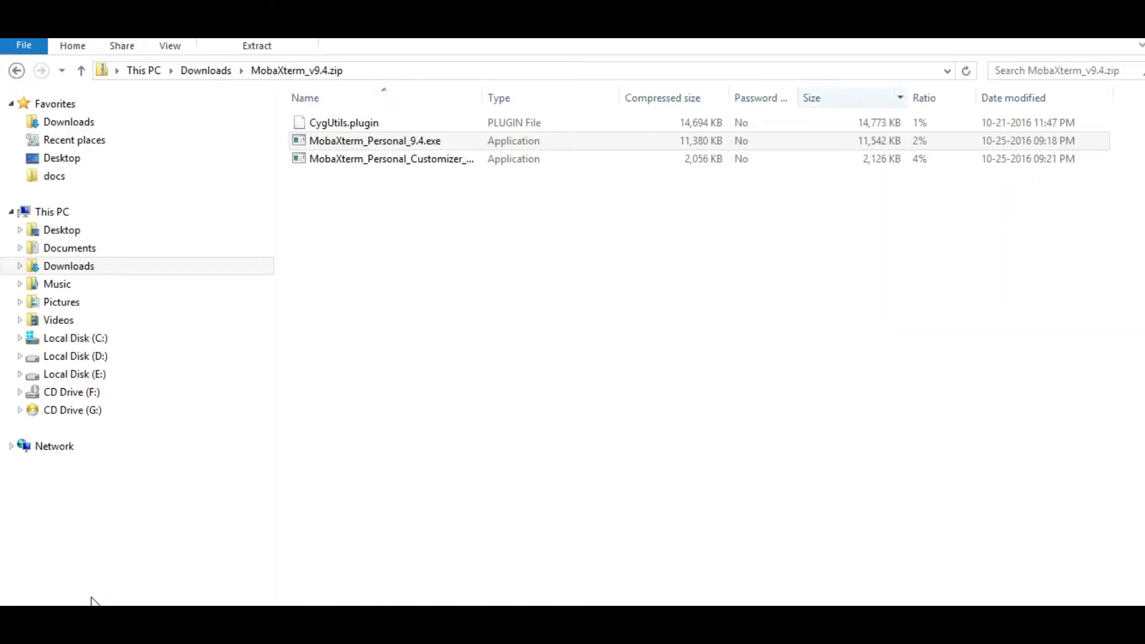
left_click(519, 626)
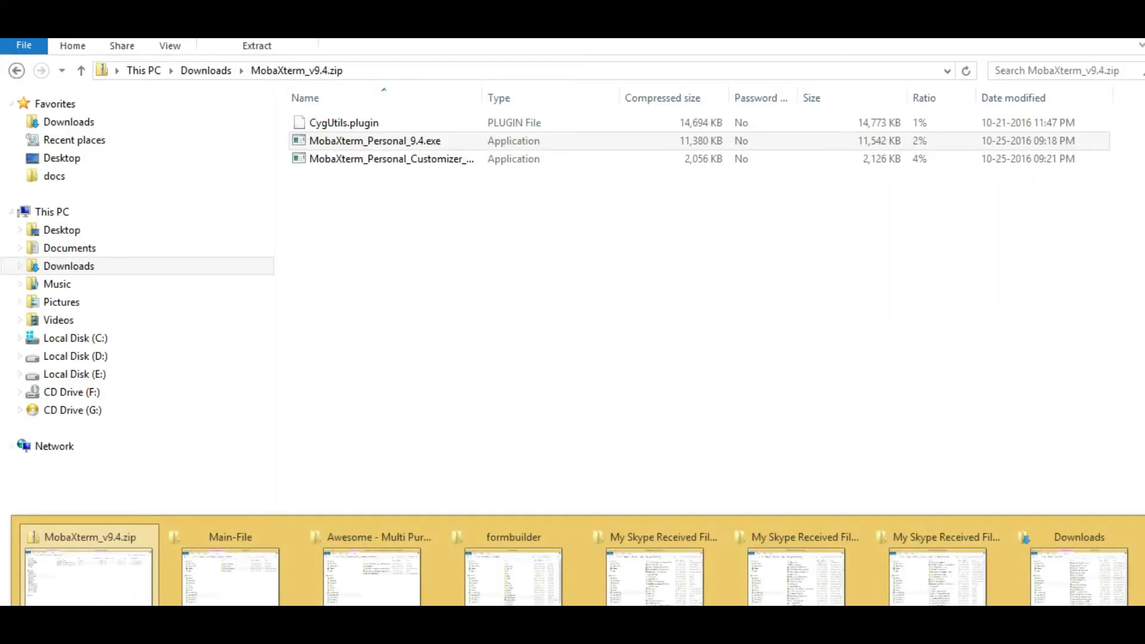
left_click(492, 586)
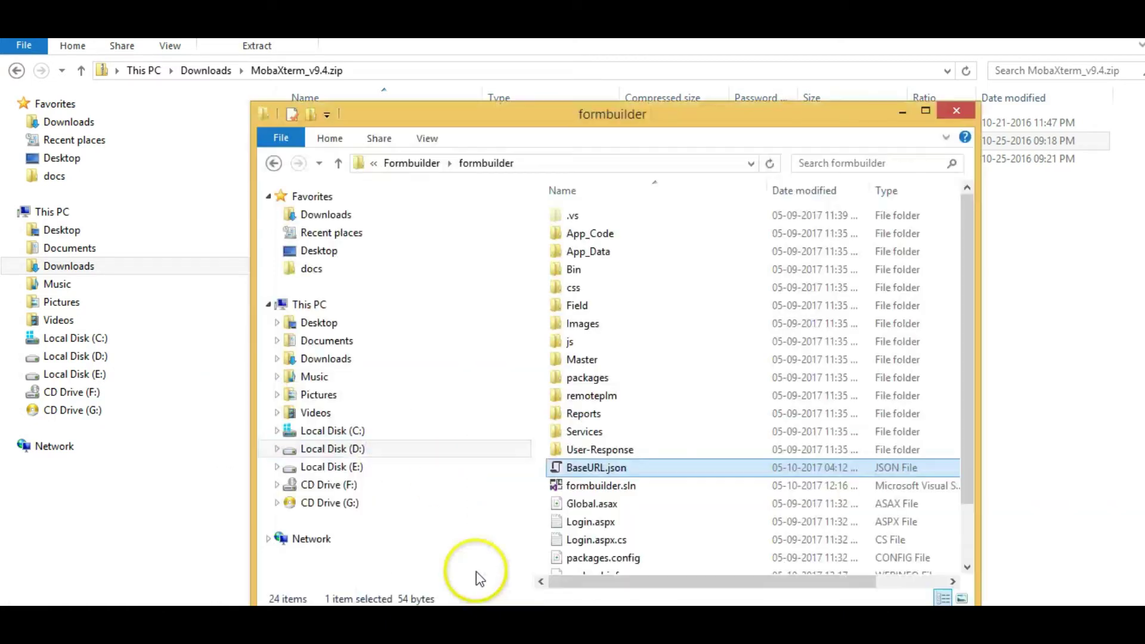
left_click(423, 164)
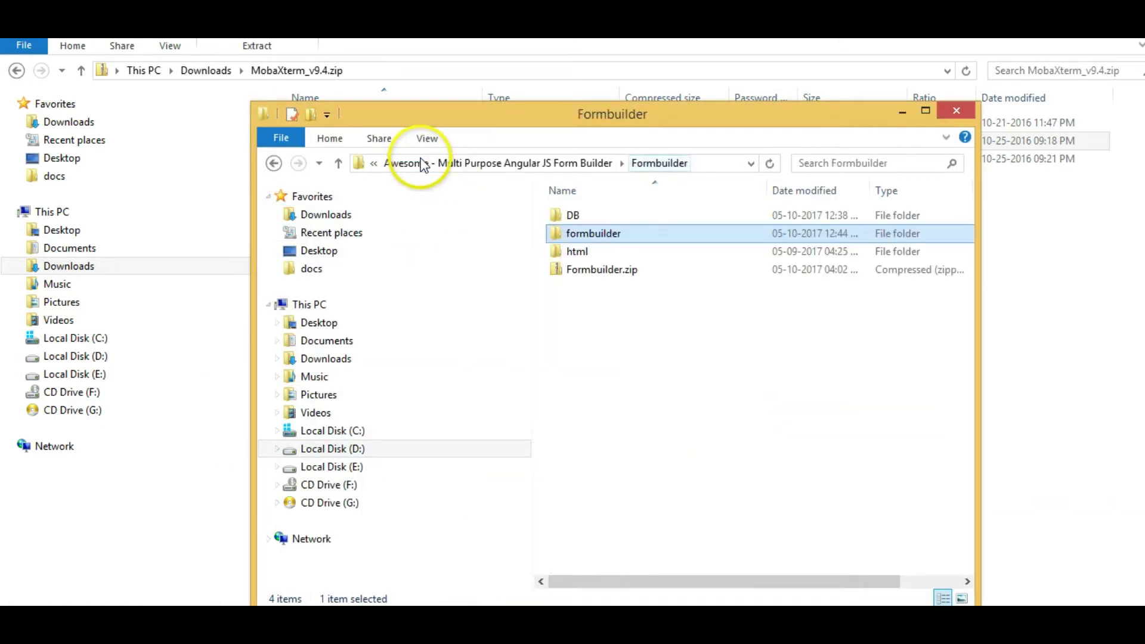
double_click(564, 249)
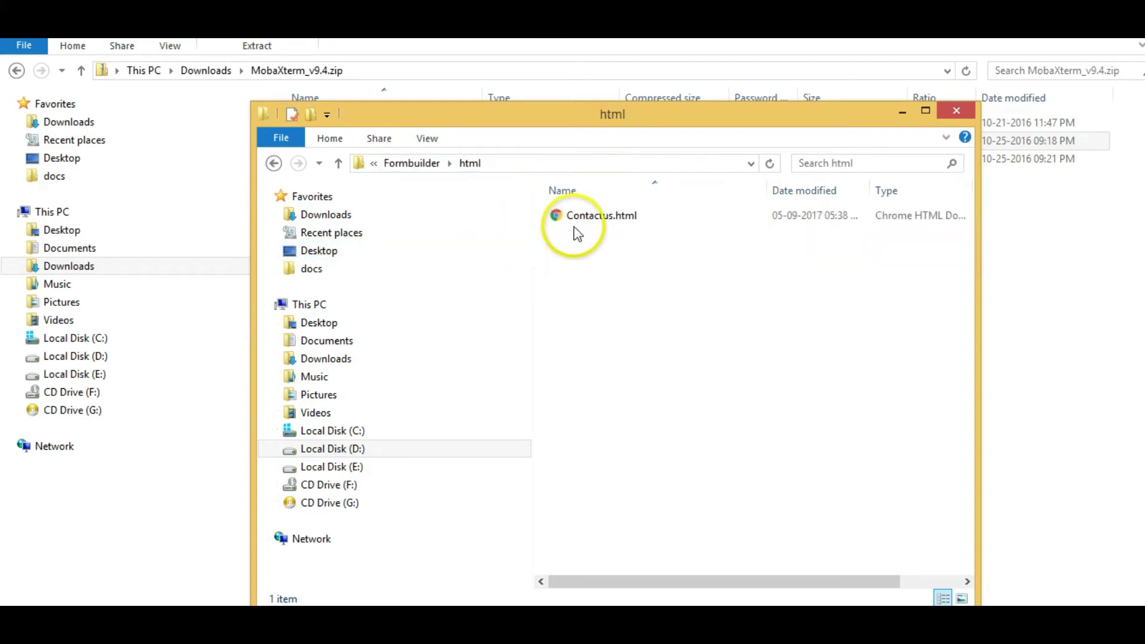
left_click(578, 217)
double_click(578, 215)
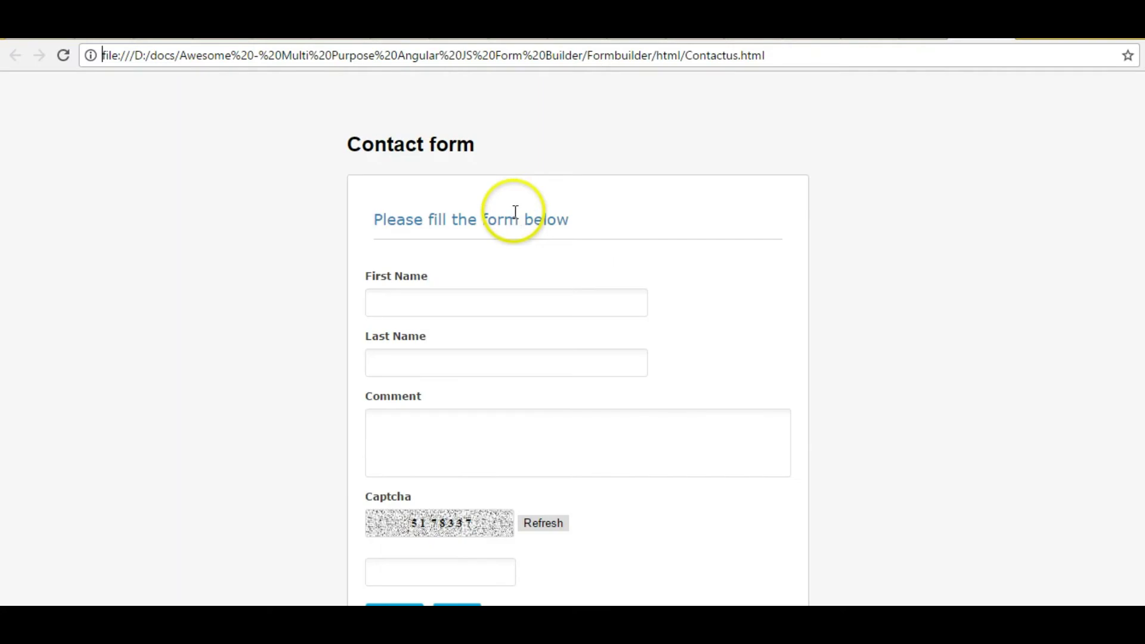
Fill in the contact form's first name and last name, and enter the comment "hi, this is test"
scroll(473, 388, "down", 2)
scroll(471, 389, "up", 2)
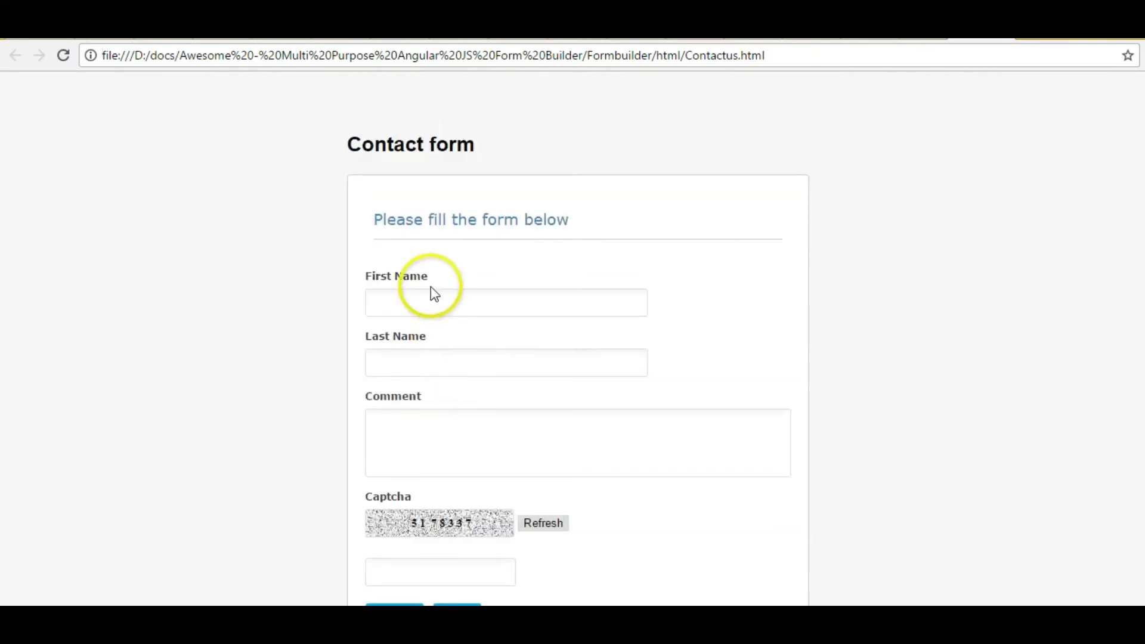
left_click(423, 308)
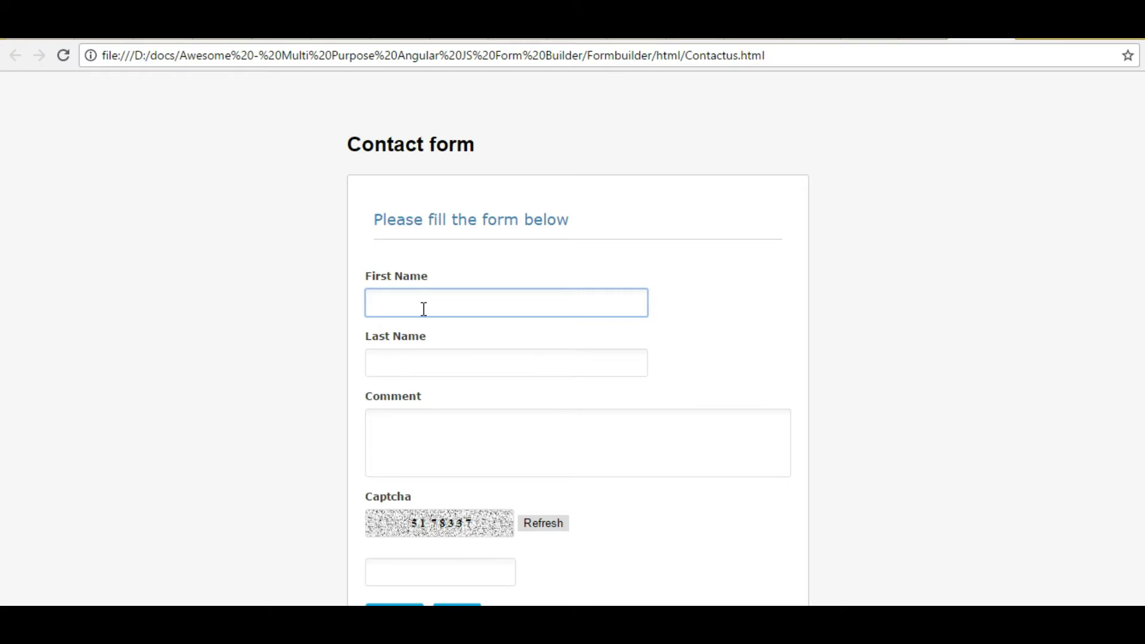
type("John")
key("Tab")
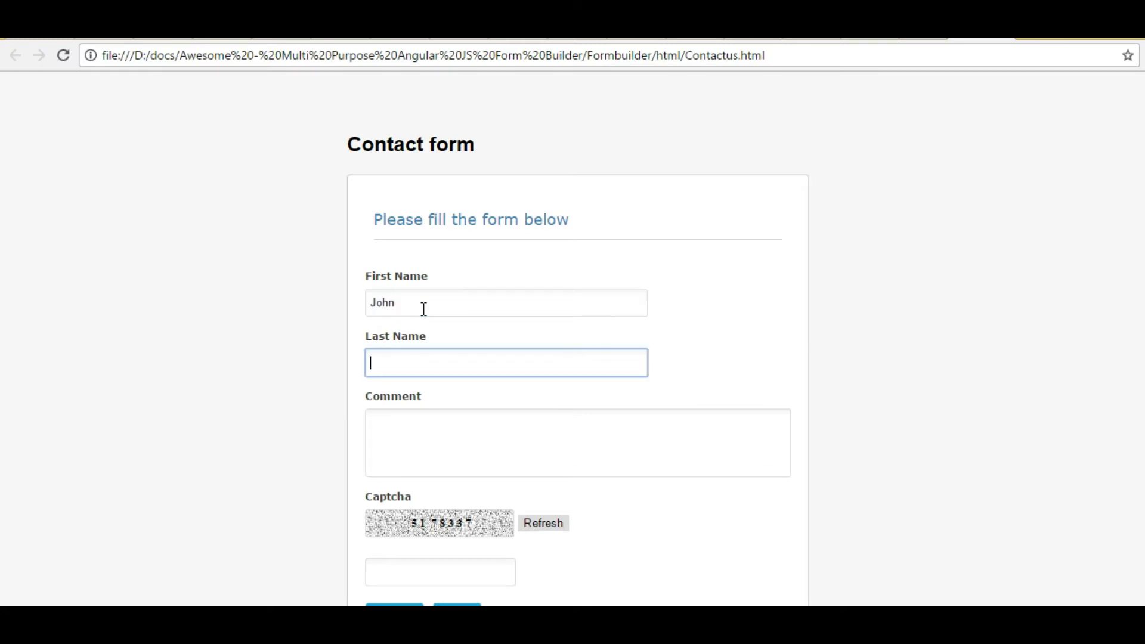
type("Smith")
key("Tab")
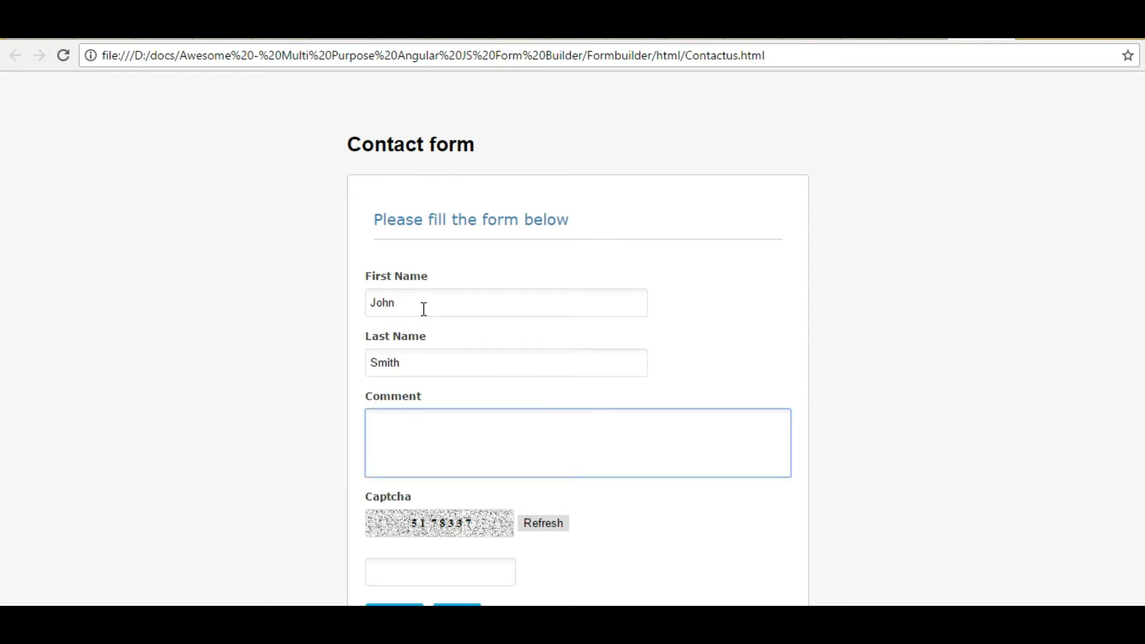
type("hi, this is test")
key("Tab")
key("Tab")
key("Tab")
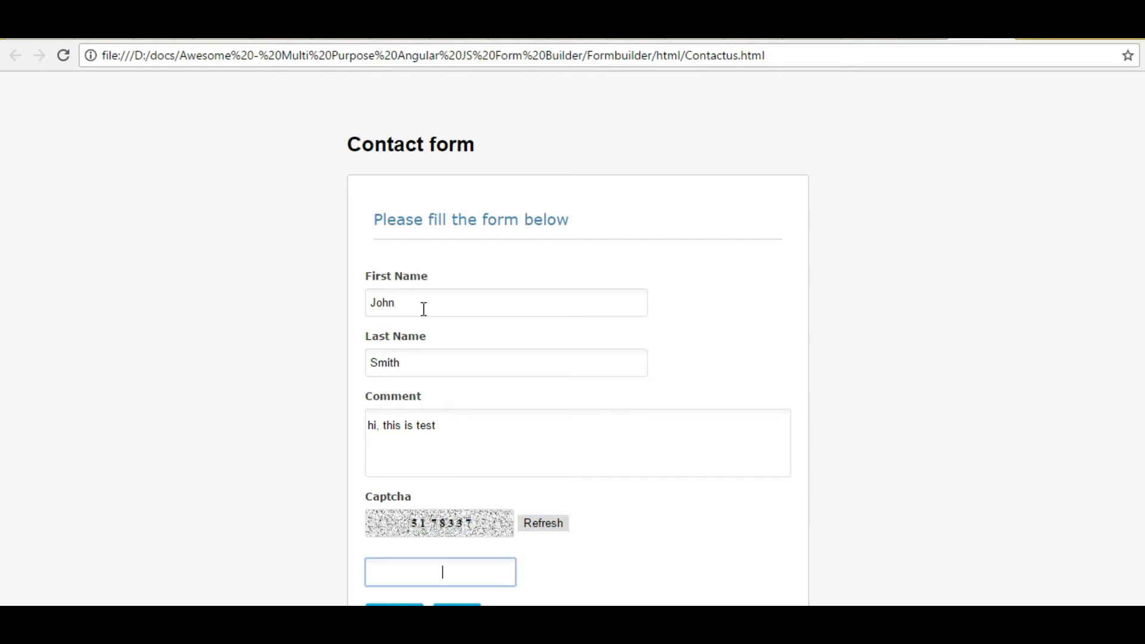
Enter the captcha code in the contact form and try to submit it
type("9178337")
scroll(429, 312, "down", 2)
left_click(390, 547)
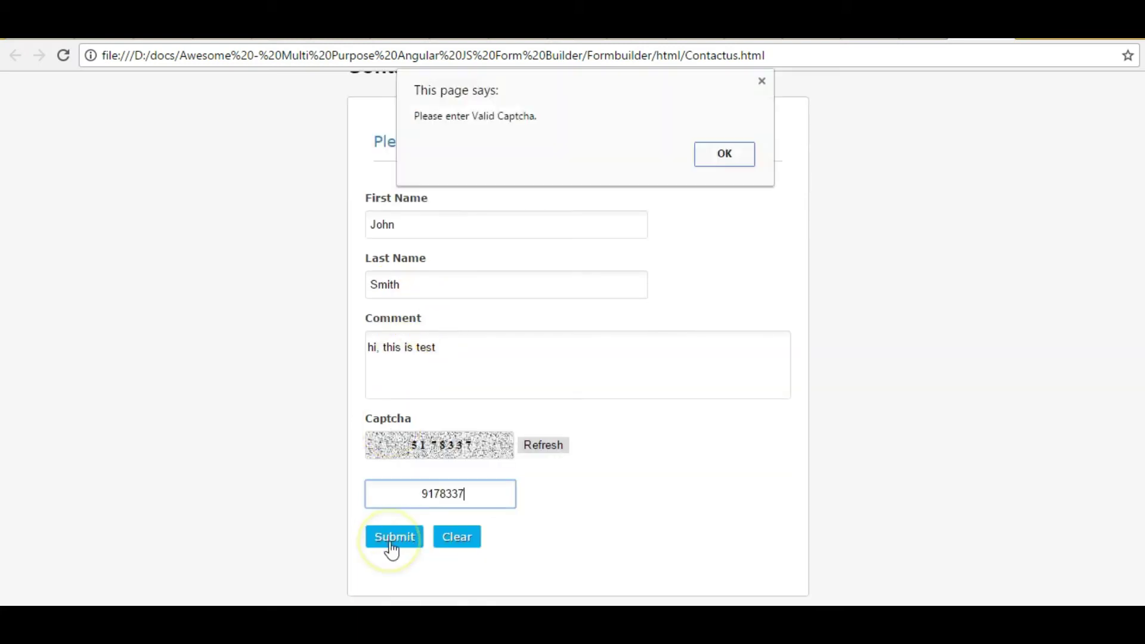
left_click(739, 152)
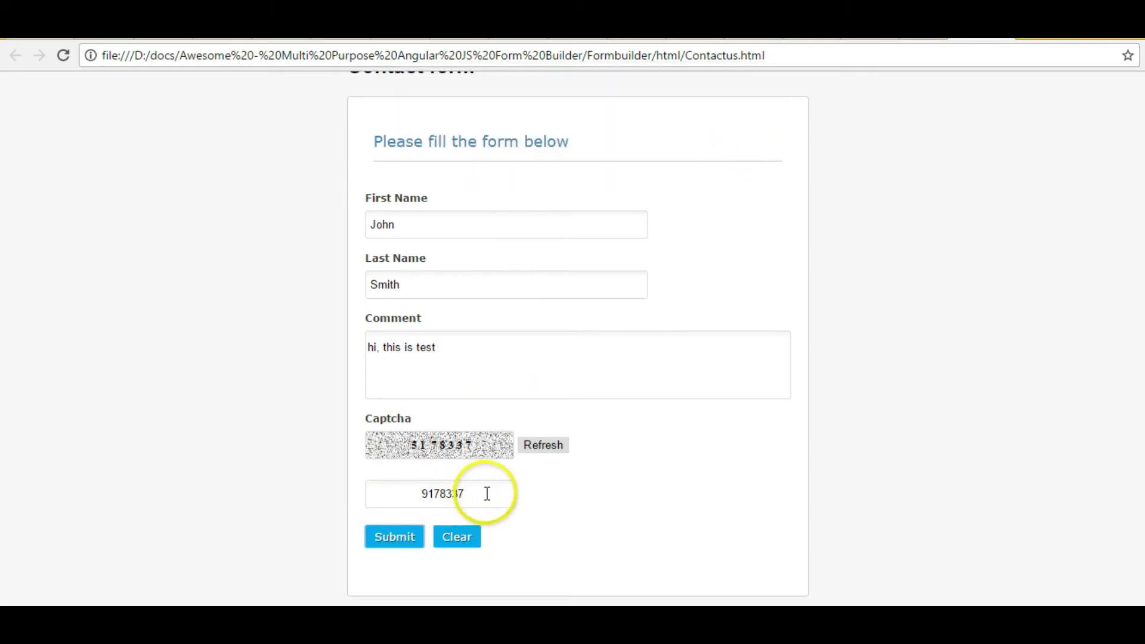
Correct the first digit of the entered captcha code to match the image and submit the contact form
double_click(431, 494)
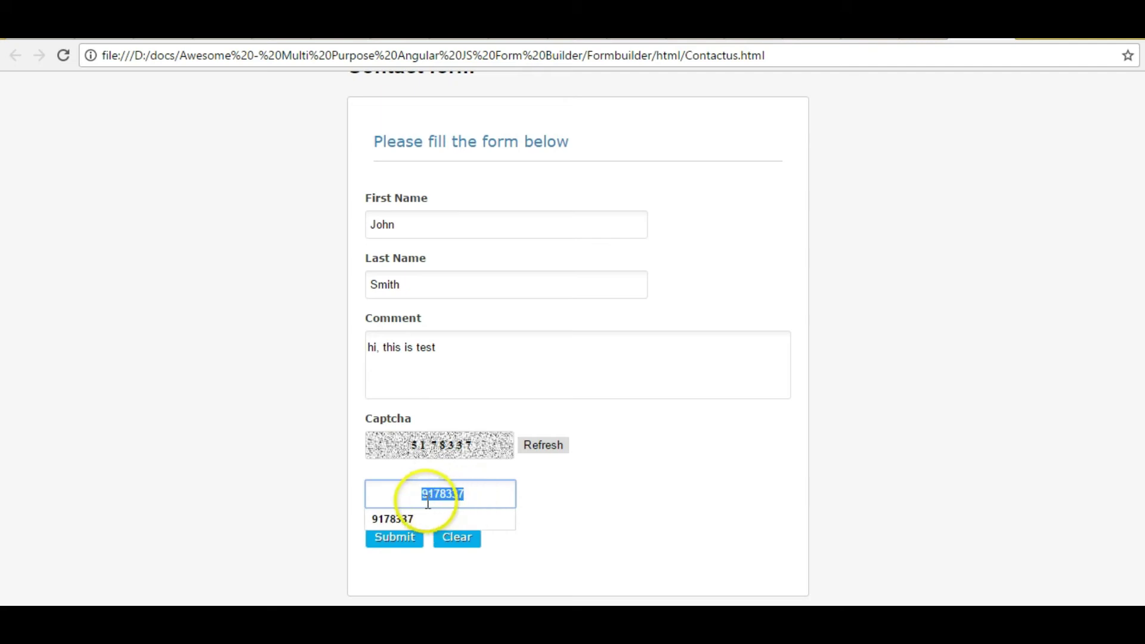
left_click(498, 495)
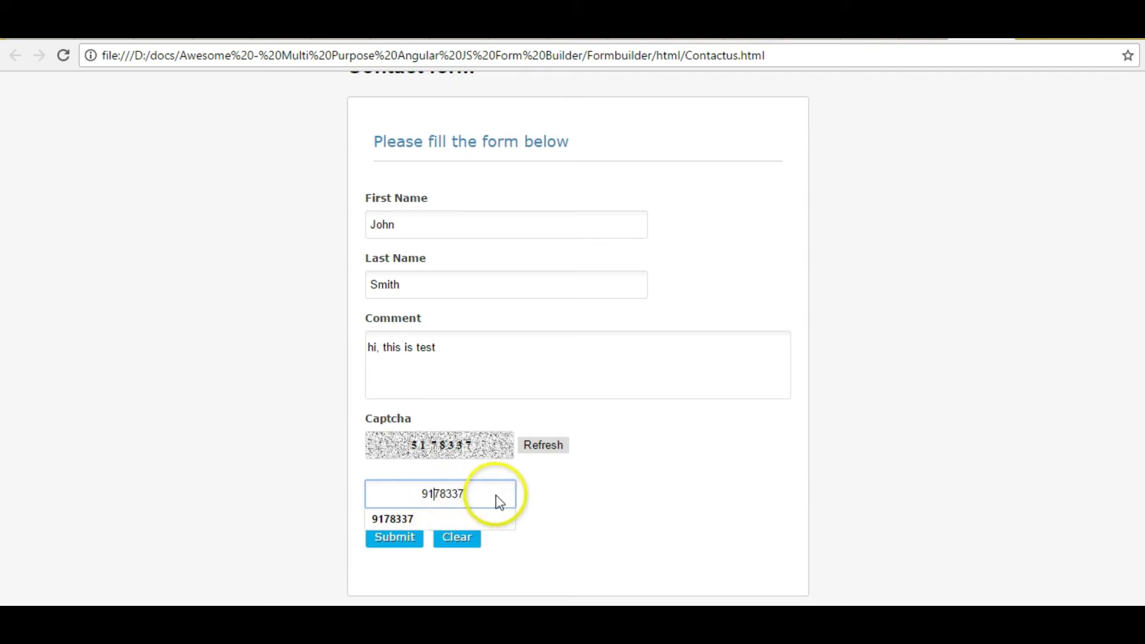
key("Left")
key("BackSpace")
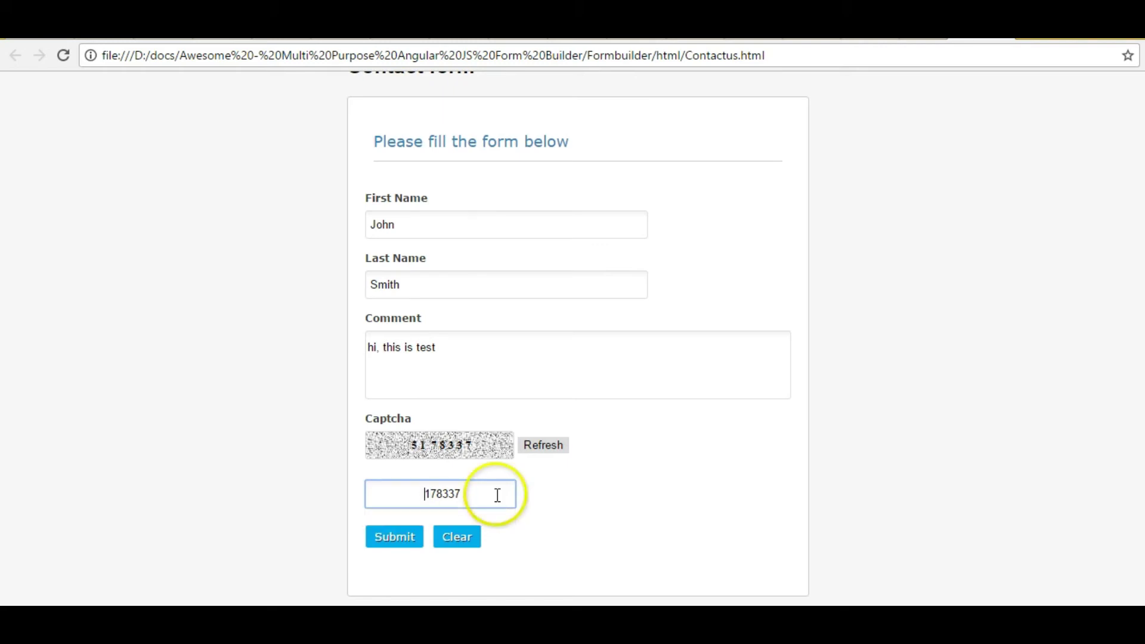
type("5")
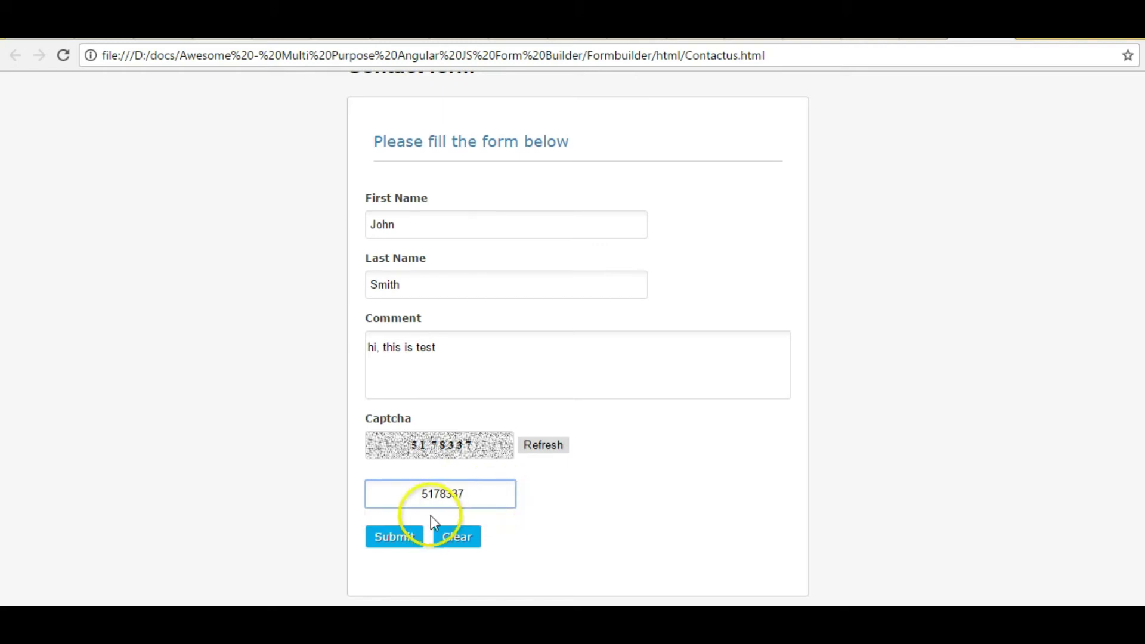
left_click(396, 544)
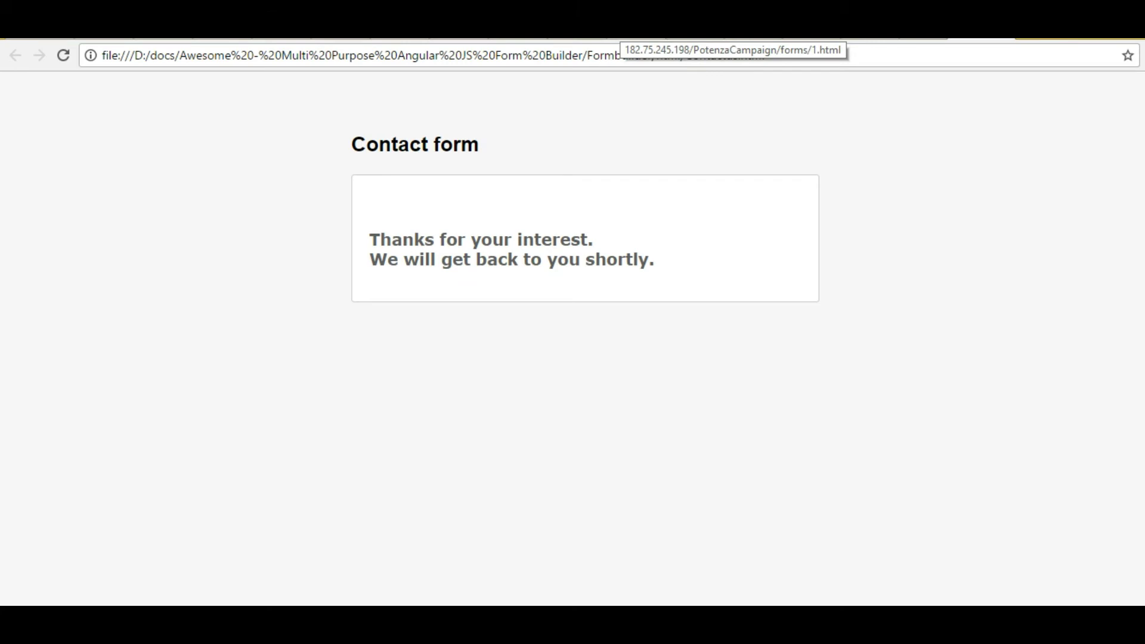
Return to the form setup page and highlight the form ID at the end of its address
left_click(572, 30)
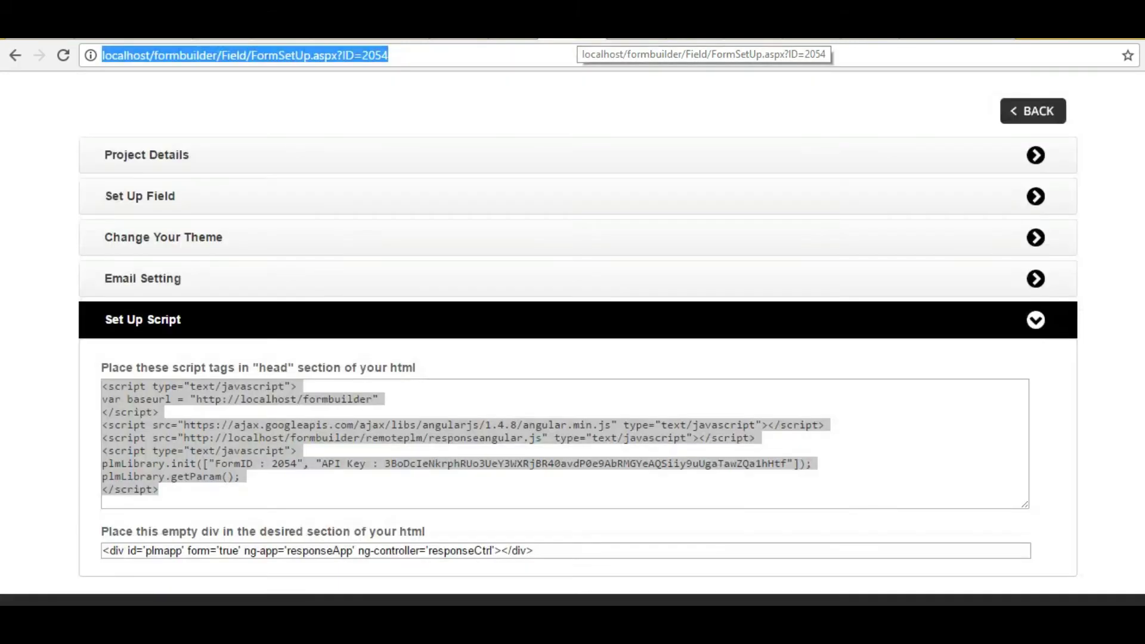
scroll(518, 286, "up", 2)
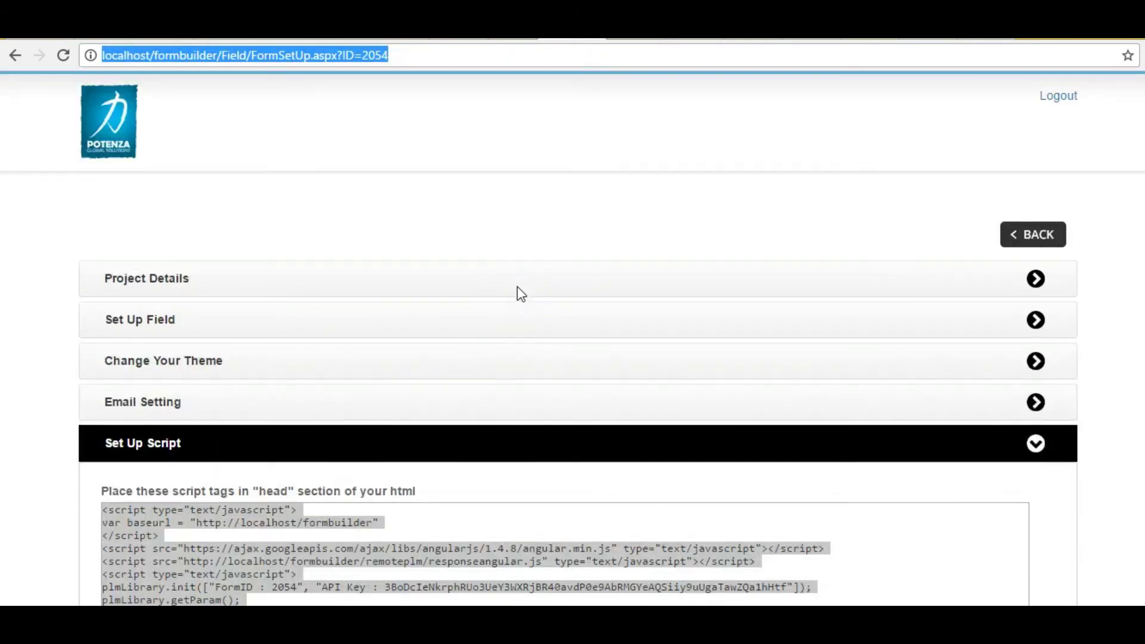
scroll(517, 287, "down", 2)
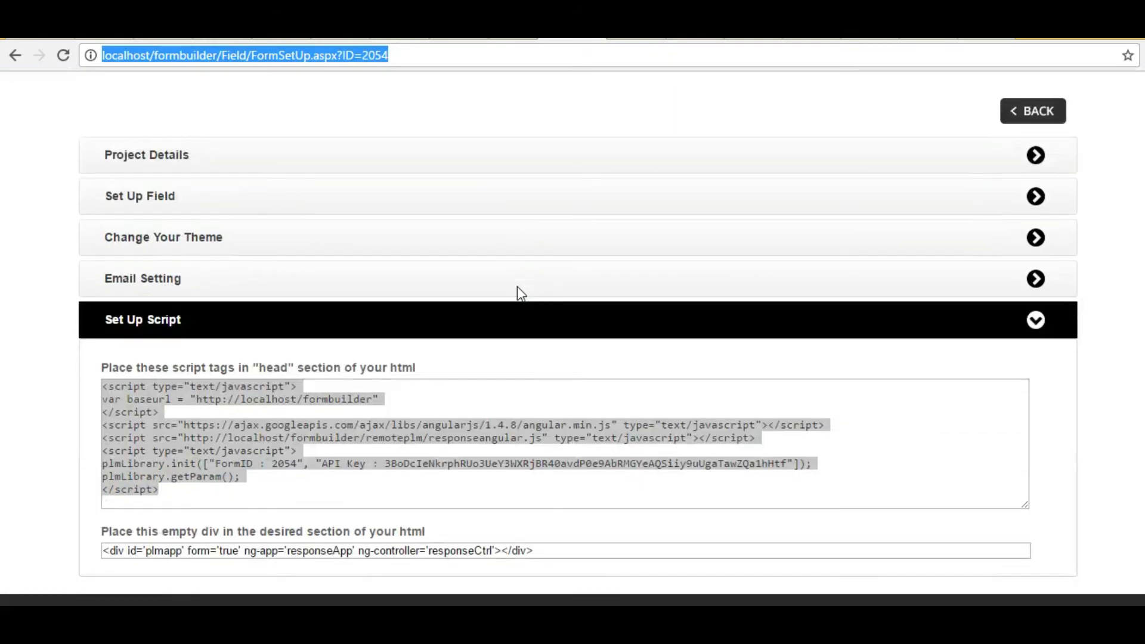
left_click(650, 565)
left_click(370, 55)
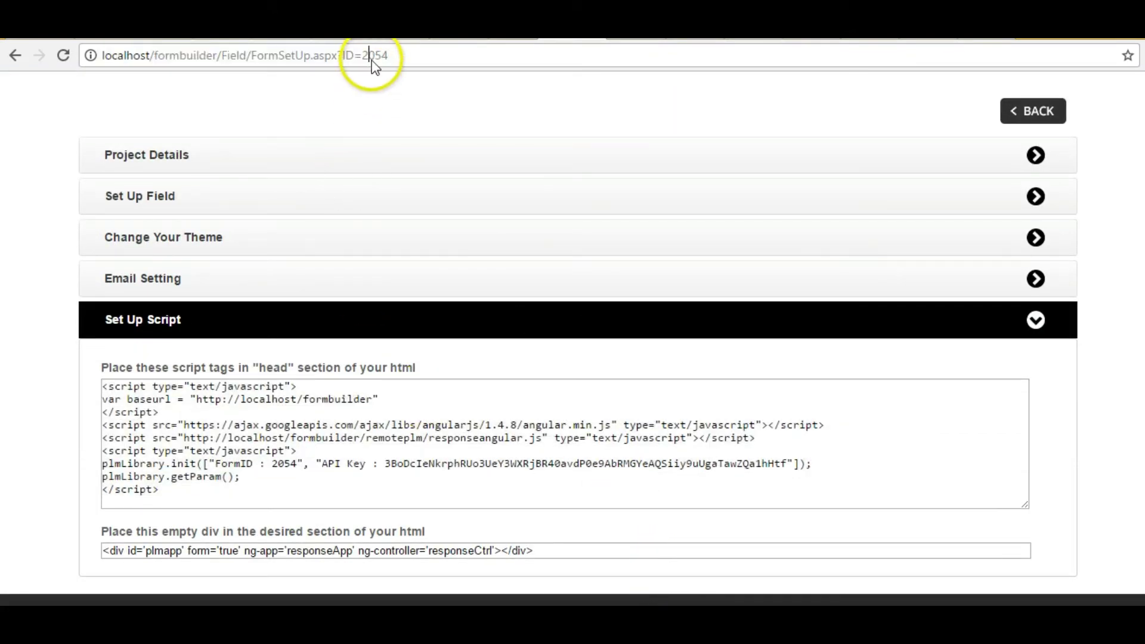
triple_click(371, 56)
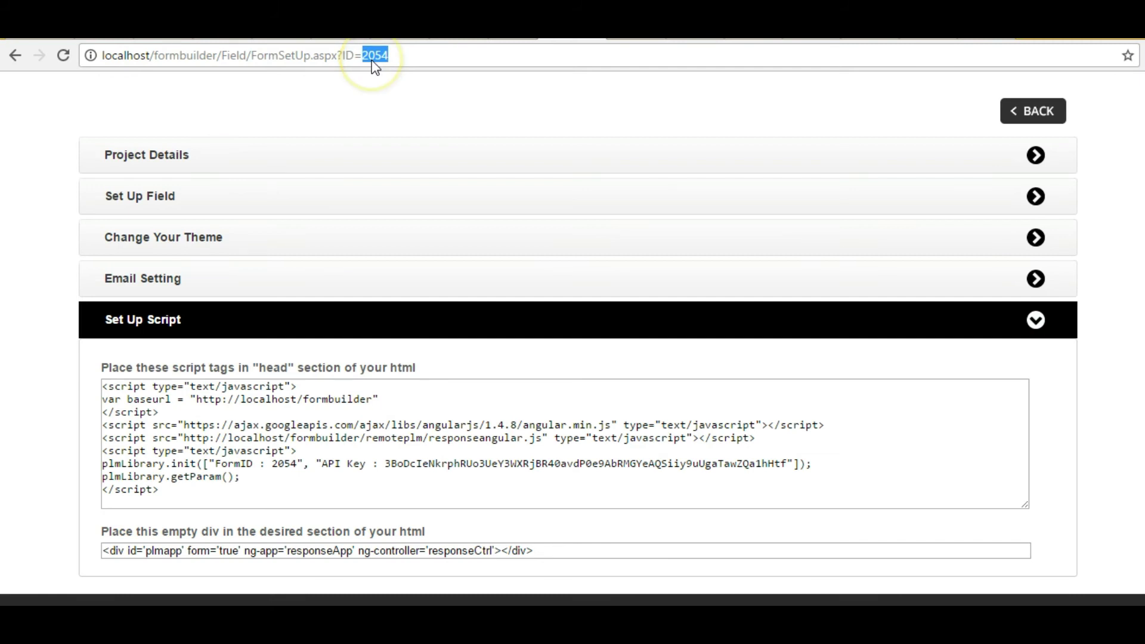
Go back to the project dashboard and look through the list of campaigns
left_click(1022, 114)
scroll(638, 358, "down", 2)
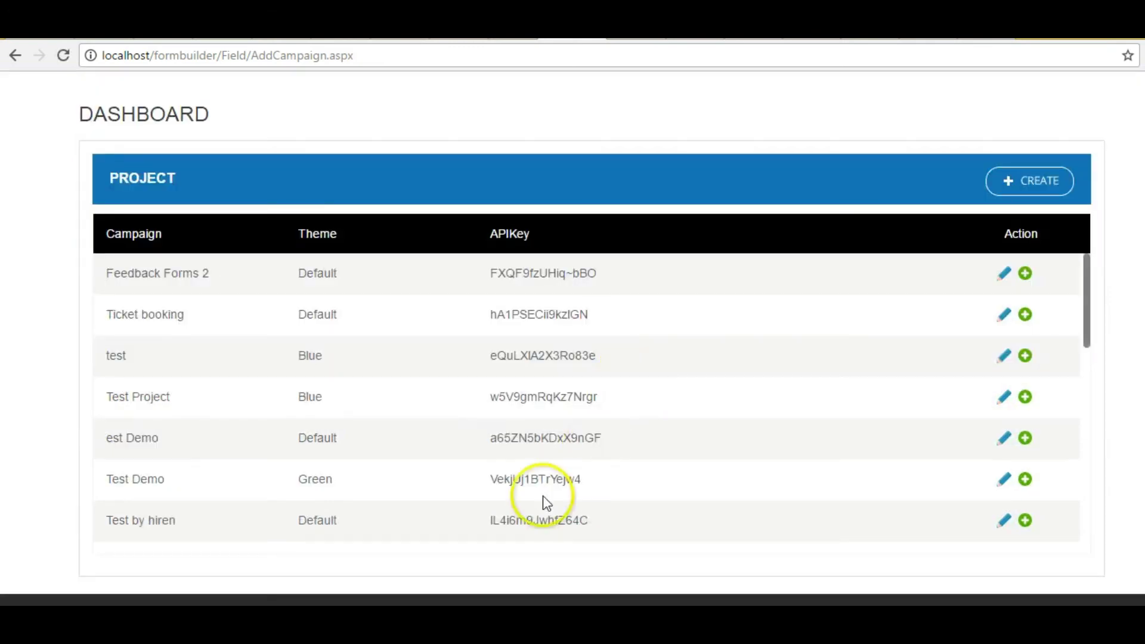
scroll(332, 501, "down", 5)
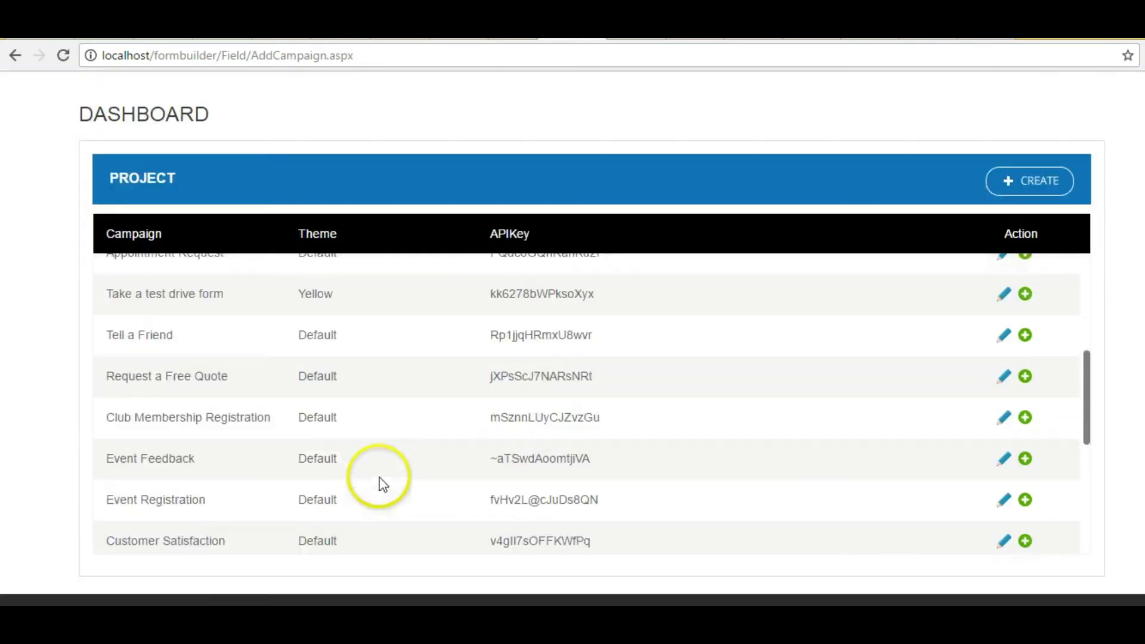
Look through the rest of the campaign list, and view the Feedback Forms 2 setup page before returning to the dashboard
scroll(381, 480, "down", 5)
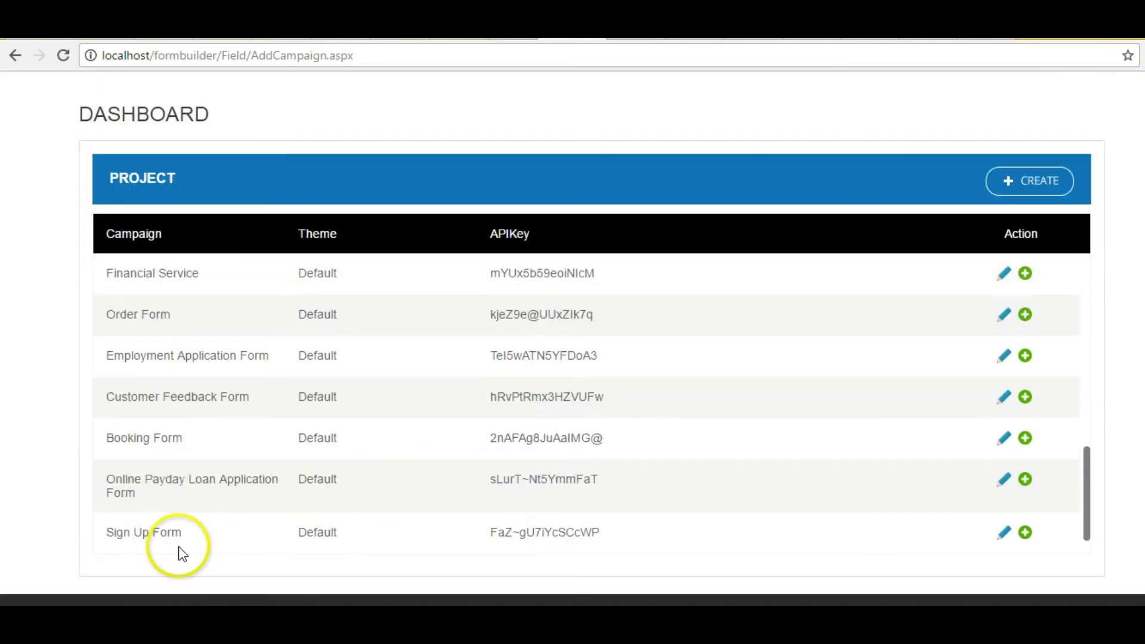
scroll(182, 554, "up", 2)
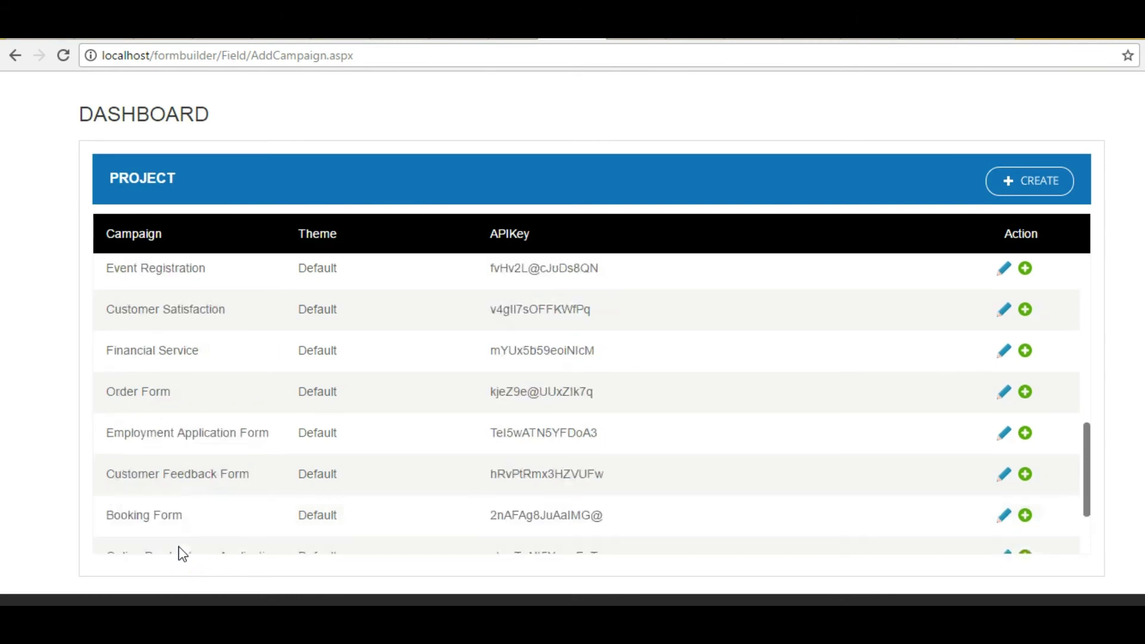
scroll(182, 553, "up", 6)
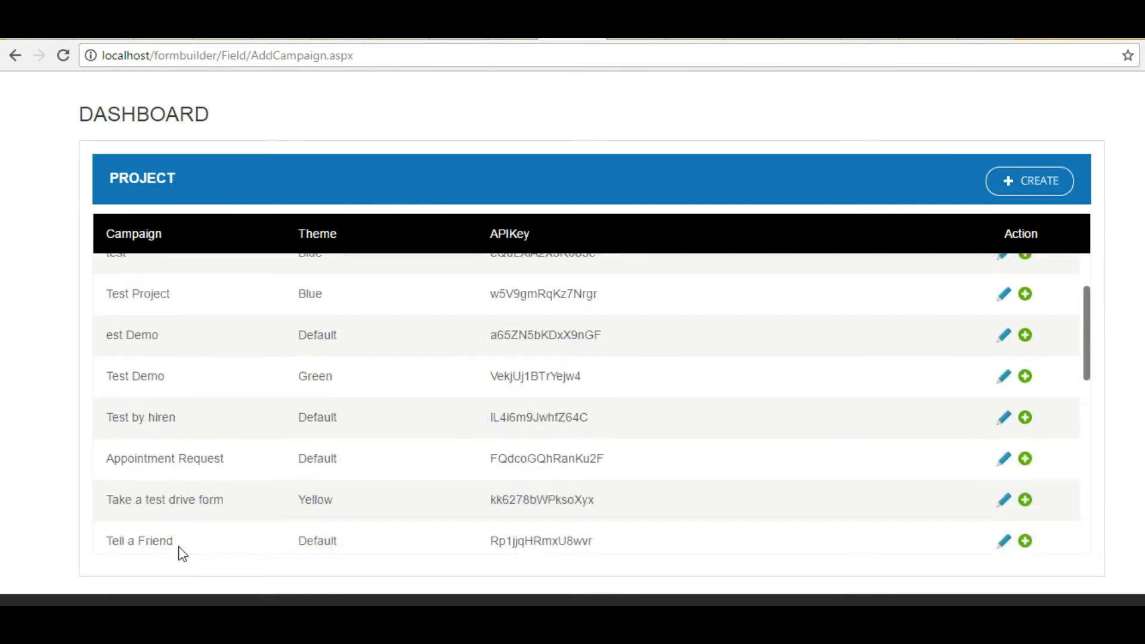
scroll(182, 554, "up", 4)
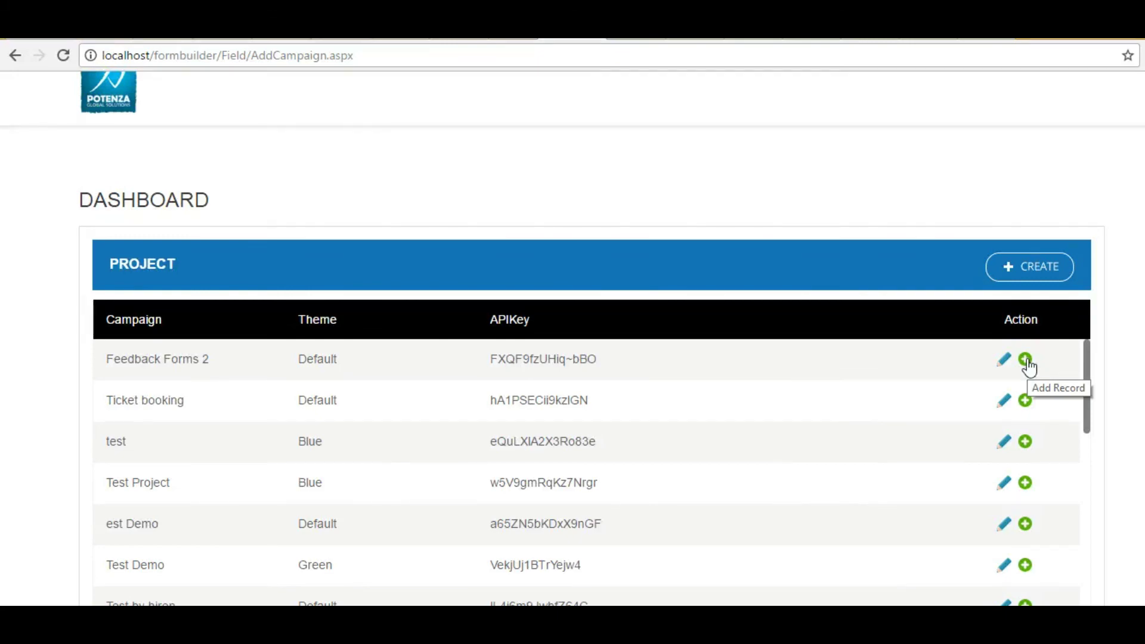
left_click(1002, 361)
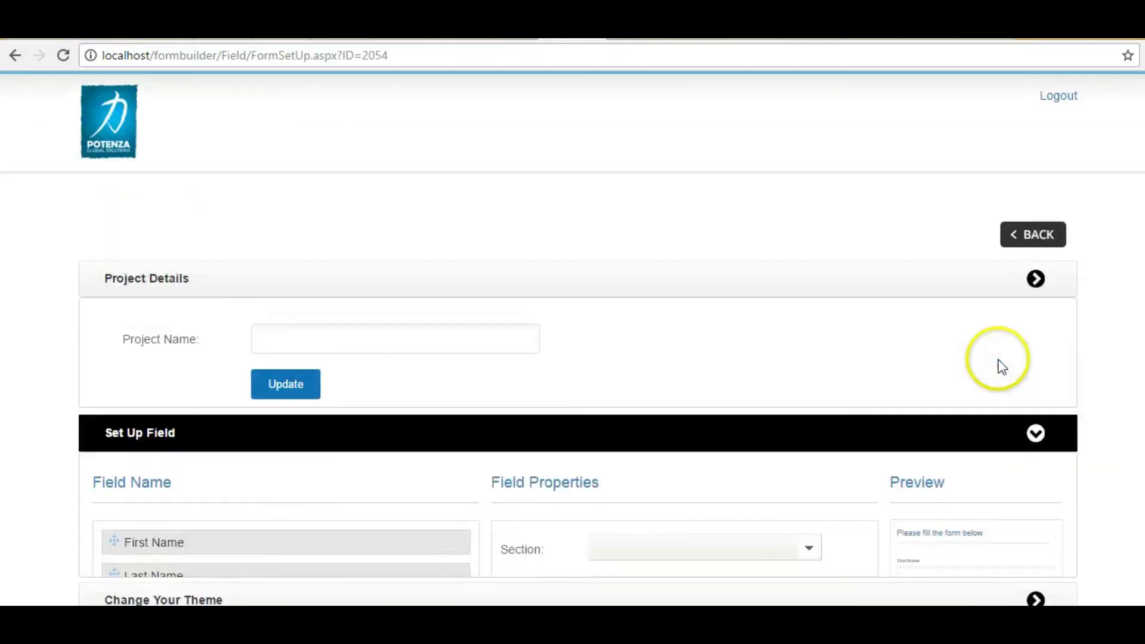
left_click(16, 56)
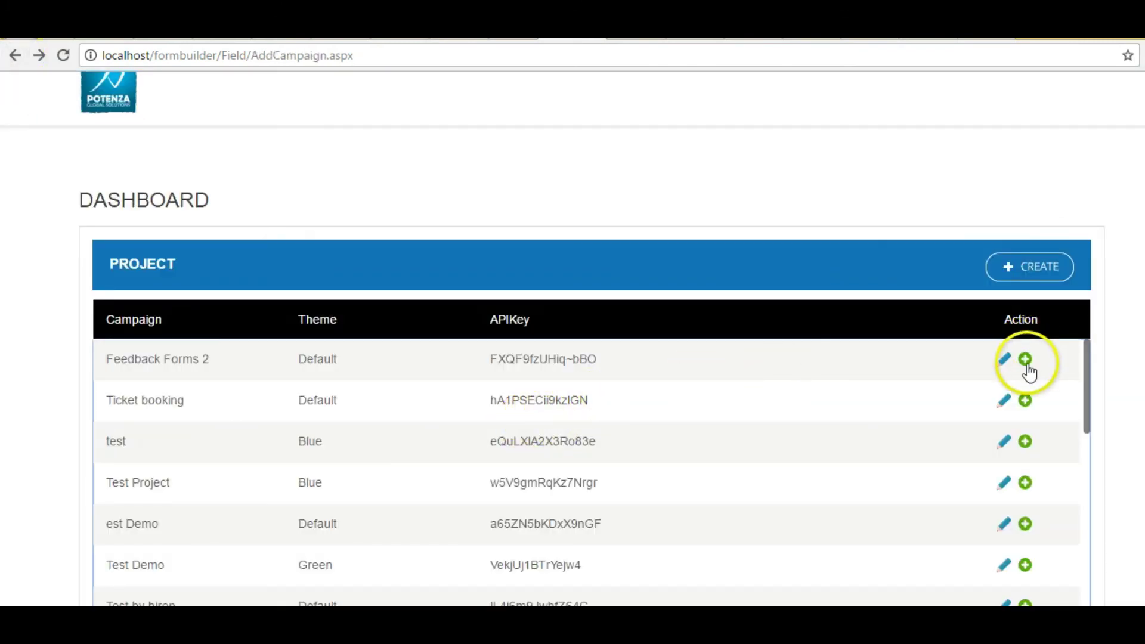
Open the response records of Feedback Forms 2 and highlight the submitted entry's first name, comment and last name in turn
left_click(1025, 358)
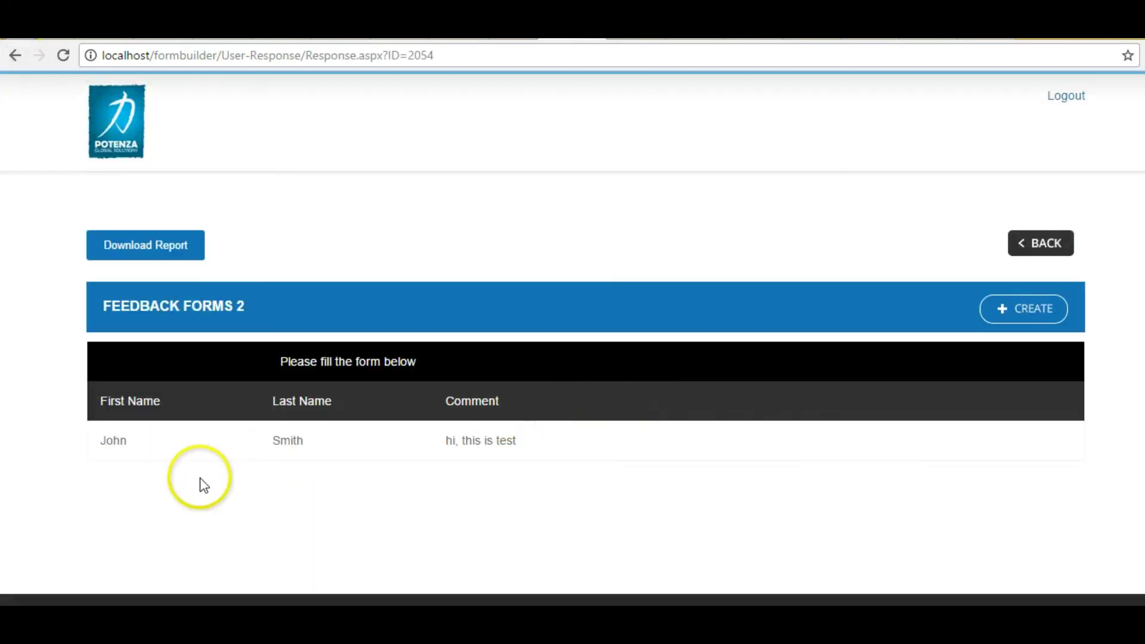
double_click(219, 442)
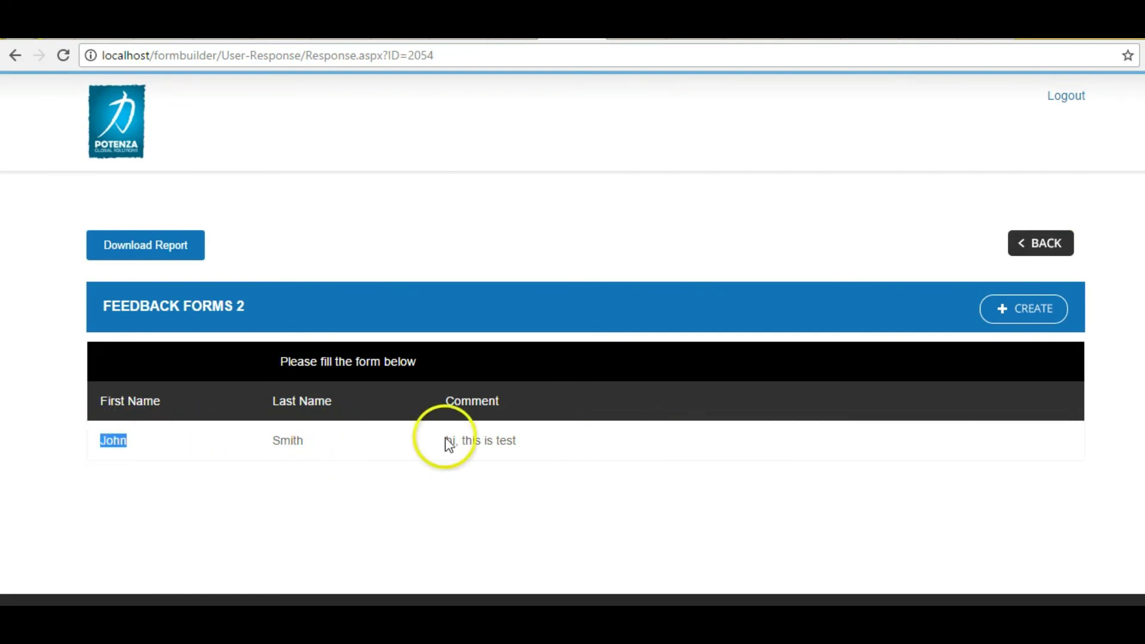
left_click(445, 439)
triple_click(450, 440)
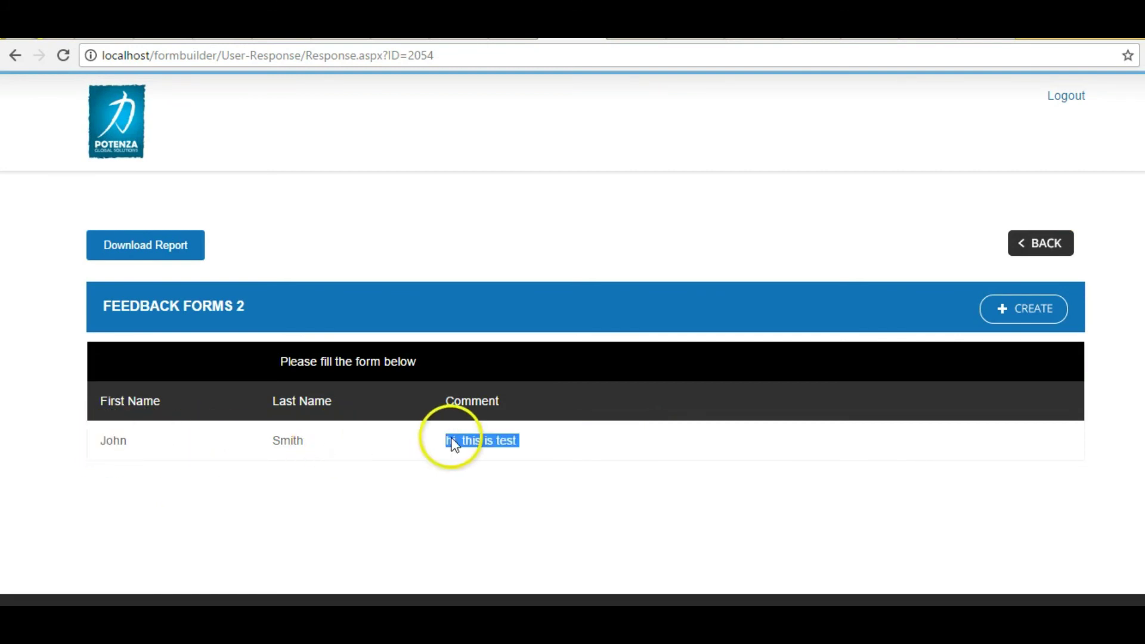
double_click(277, 445)
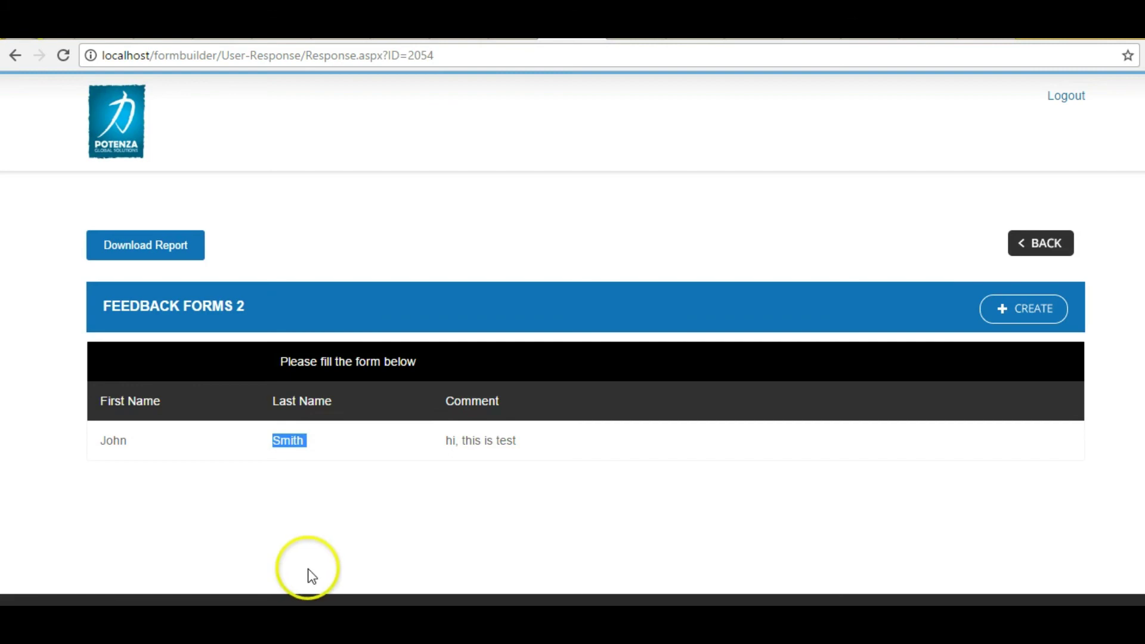